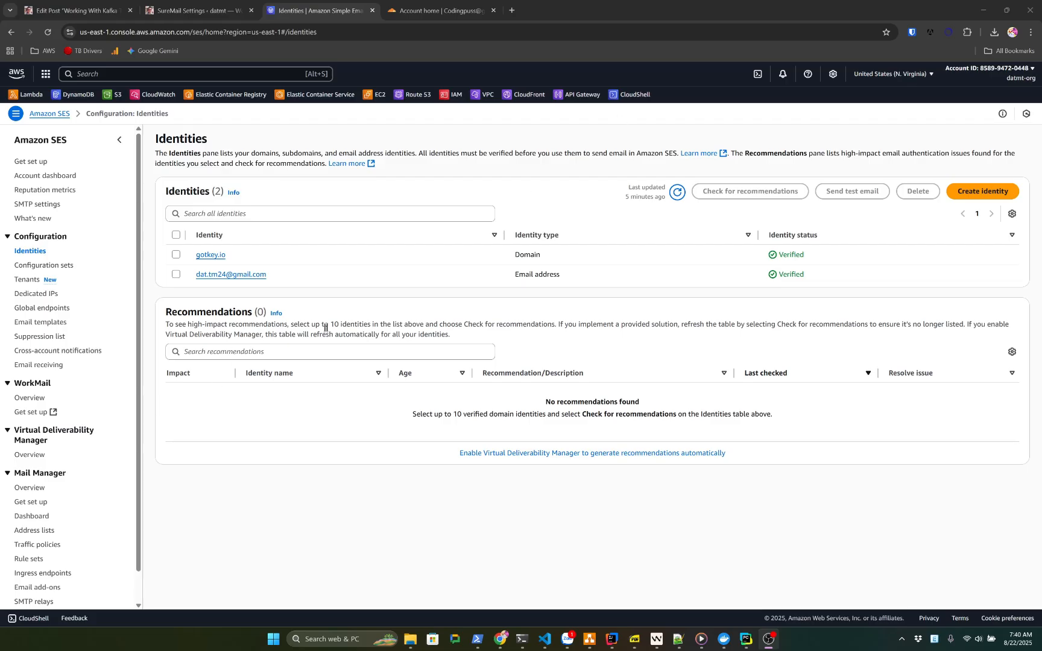
# Look over the verified email identity and the gotkey.io domain in the SES identities list
pyautogui.moveTo(283, 276); pyautogui.dragTo(195, 275)
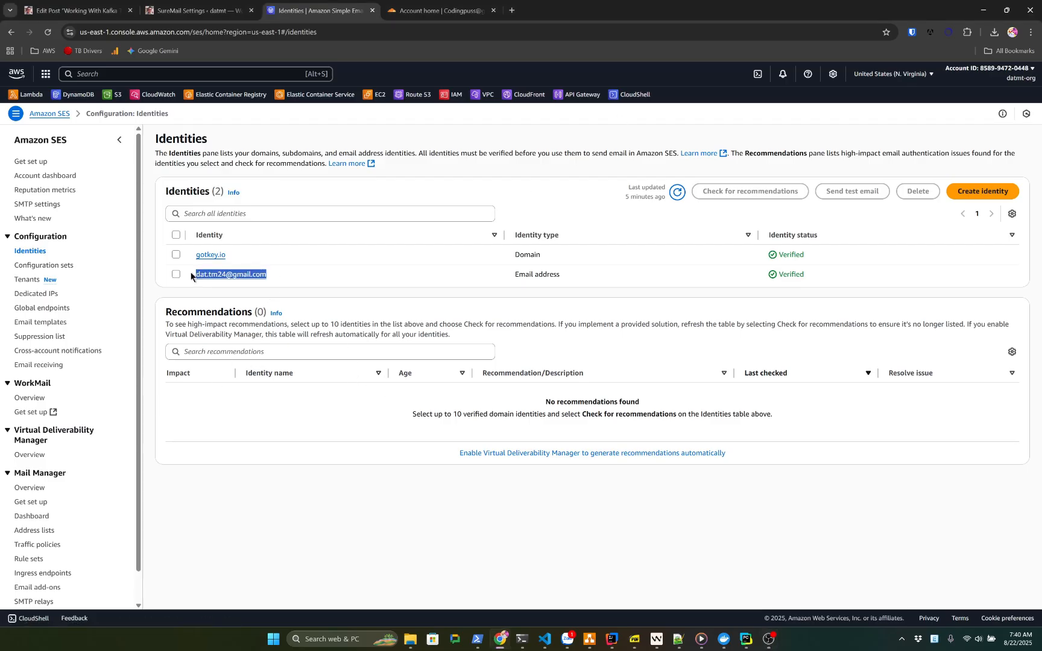
pyautogui.click(199, 10)
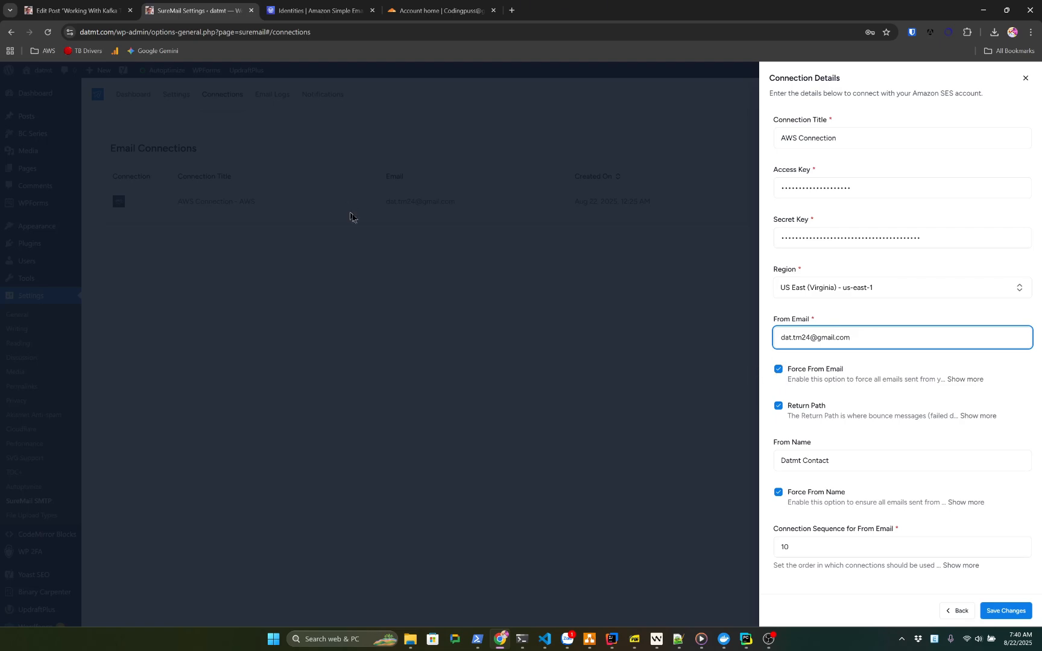
pyautogui.click(320, 10)
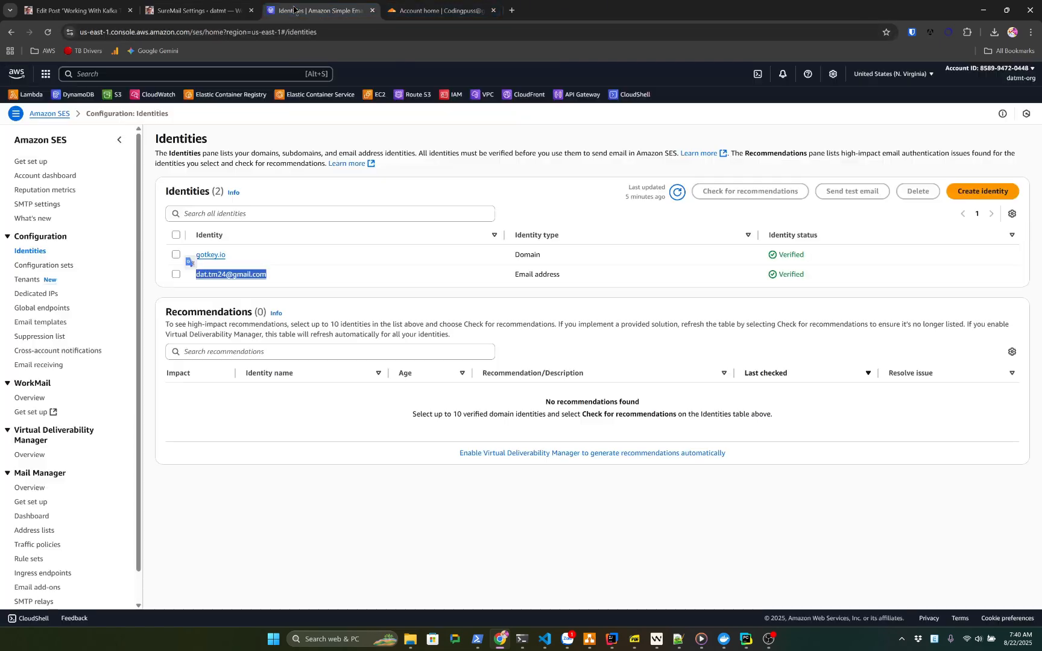
pyautogui.click(304, 290)
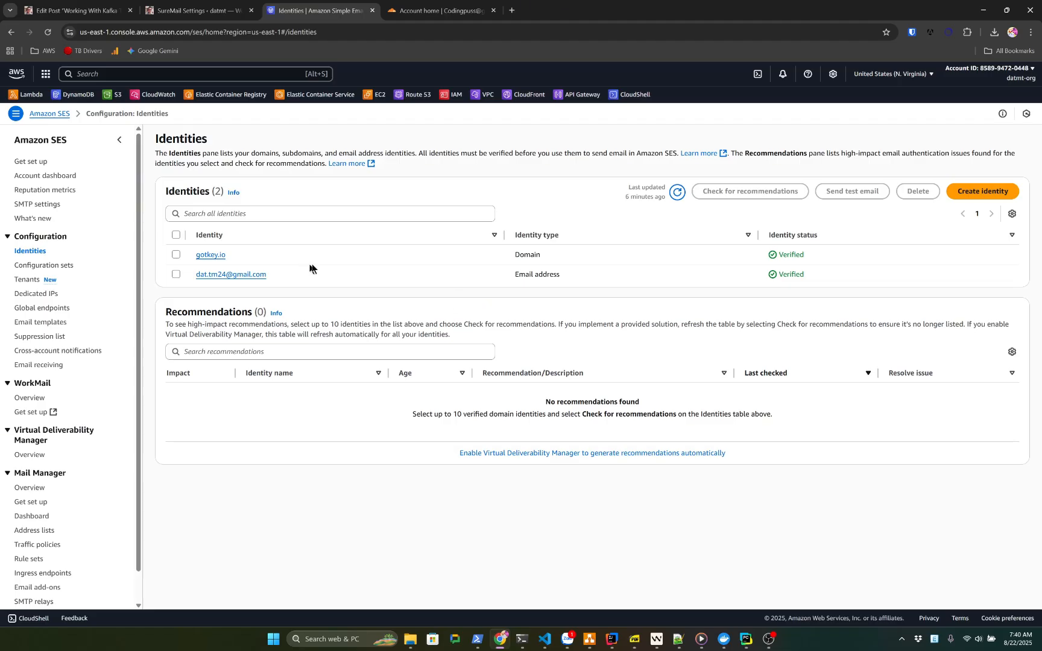
pyautogui.moveTo(248, 247); pyautogui.dragTo(175, 235)
pyautogui.doubleClick(246, 255)
# Start a new Domain identity in SES and enter datmt.com as the domain
pyautogui.click(364, 279)
pyautogui.click(982, 193)
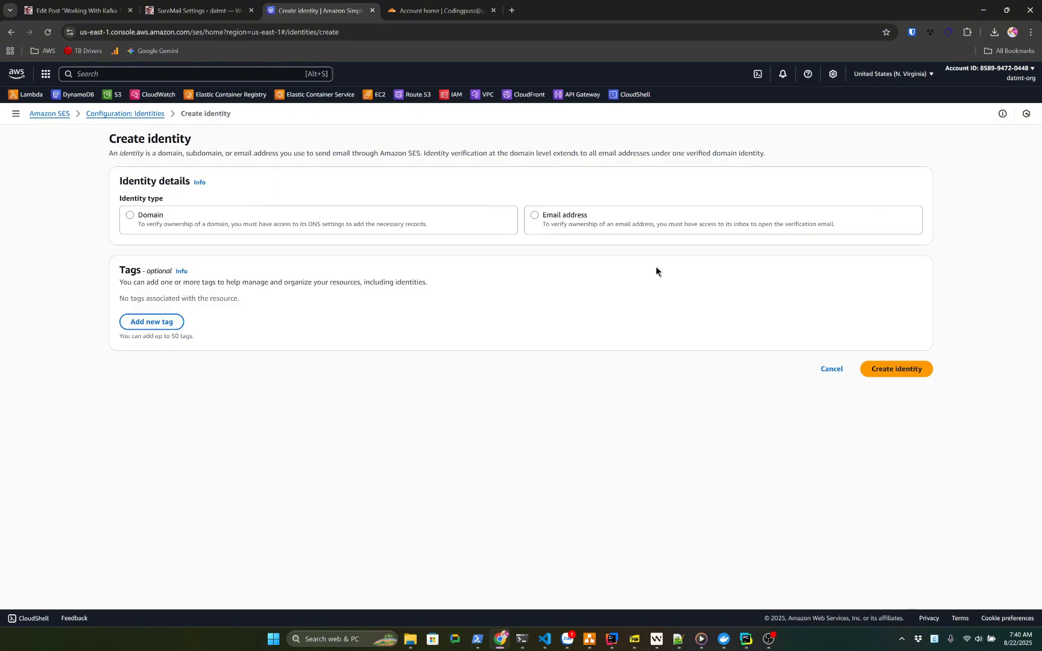
pyautogui.click(144, 218)
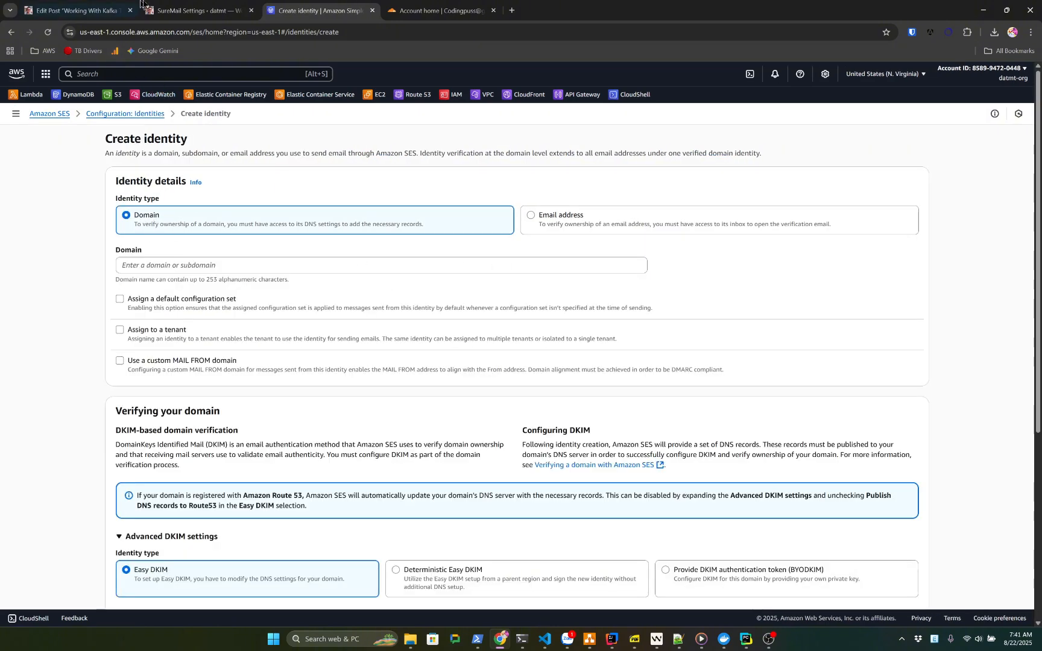
pyautogui.click(158, 10)
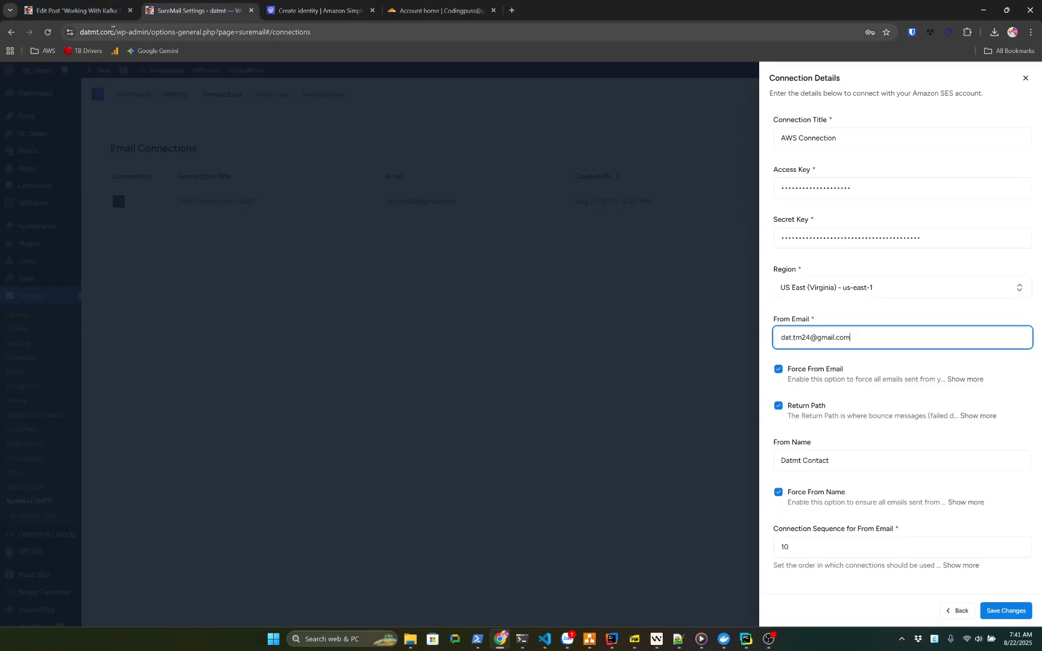
pyautogui.moveTo(113, 30); pyautogui.dragTo(79, 34)
pyautogui.hotkey('ctrl', 'c')
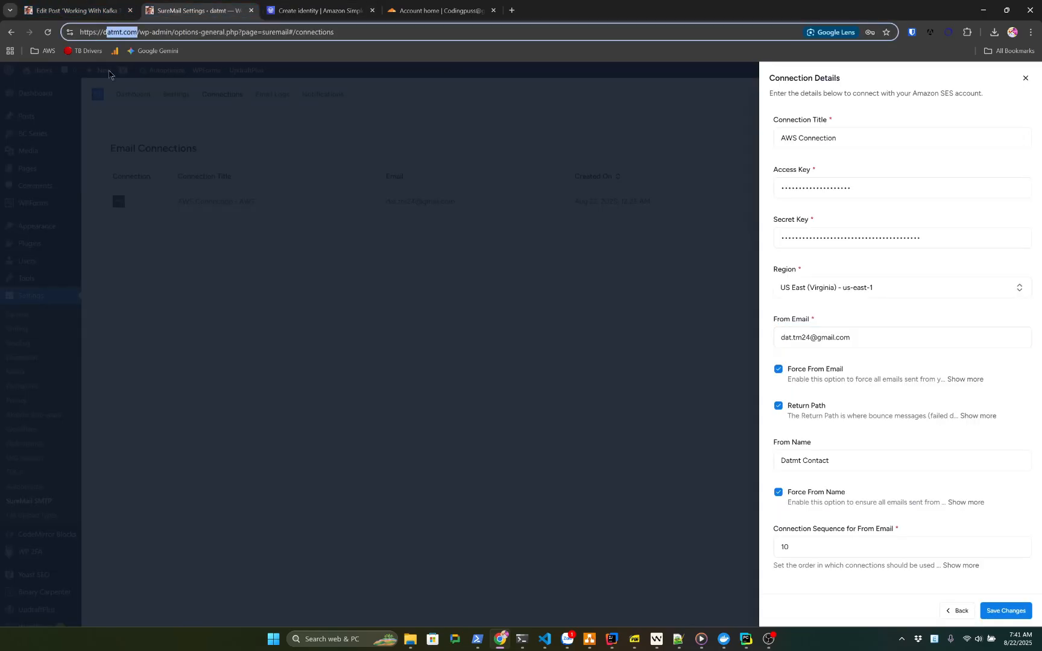
pyautogui.hotkey('ctrl', 'Tab')
pyautogui.hotkey('ctrl', 'Tab')
pyautogui.hotkey('ctrl', 'shift', 'Tab')
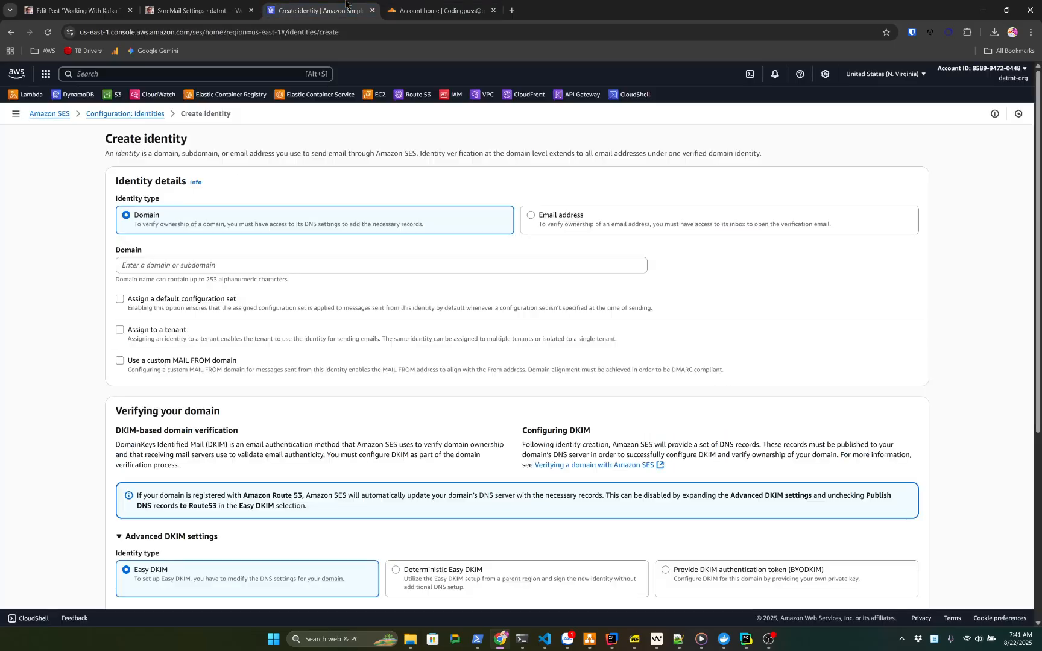
pyautogui.click(189, 266)
pyautogui.hotkey('ctrl', 'v')
pyautogui.moveTo(191, 267); pyautogui.dragTo(4, 236)
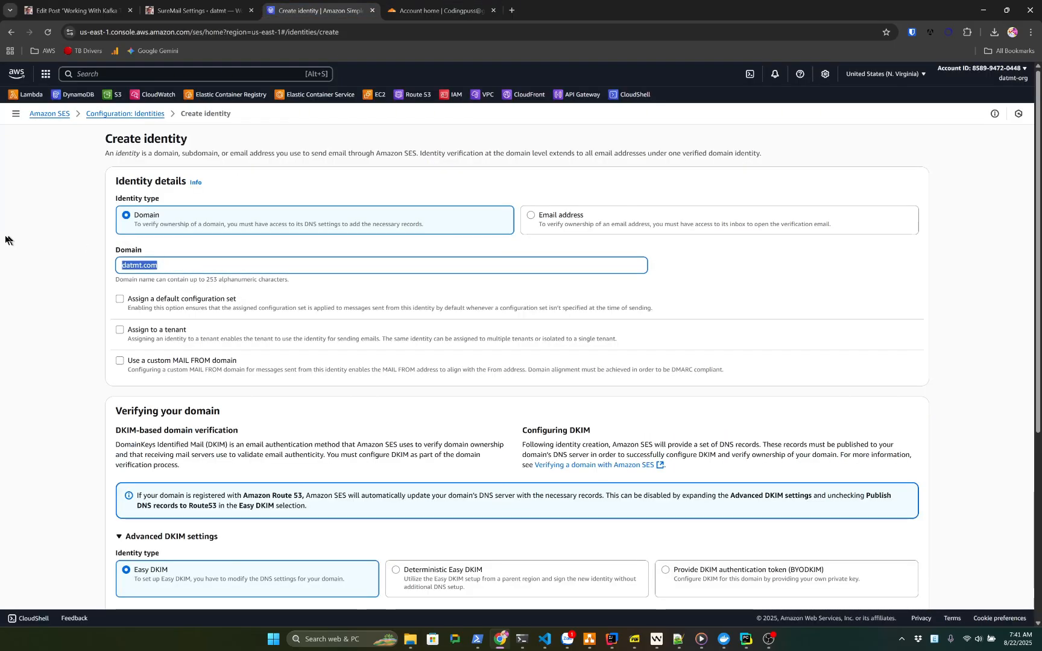
pyautogui.click(50, 273)
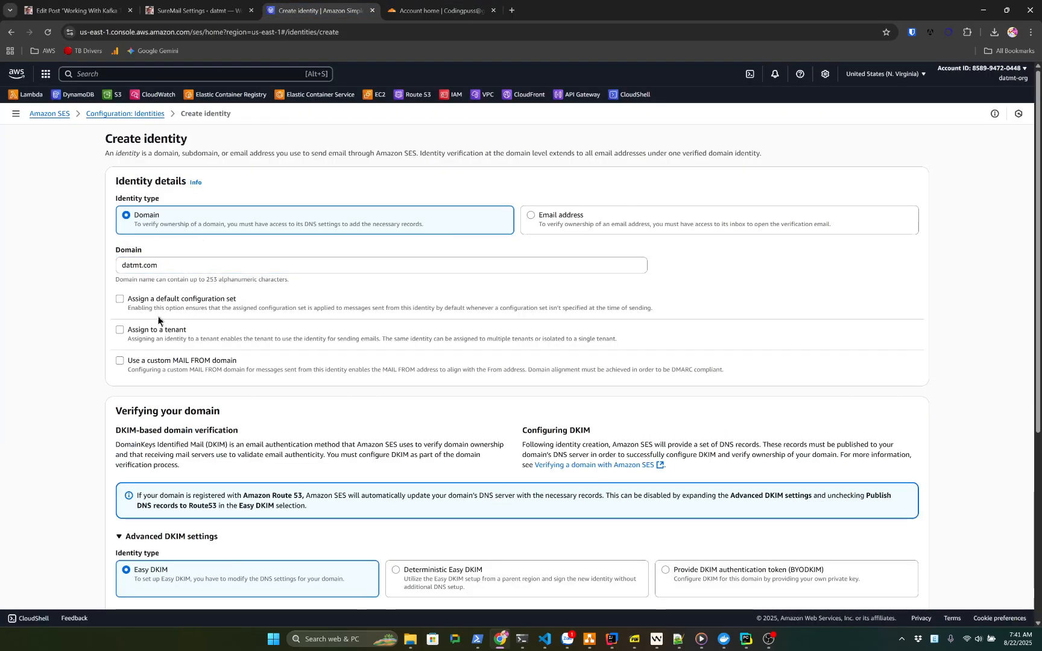
# Keep Easy DKIM with RSA_2048_BIT signing and create the datmt.com identity
pyautogui.scroll(-3, 193, 252)
pyautogui.scroll(-3, 309, 342)
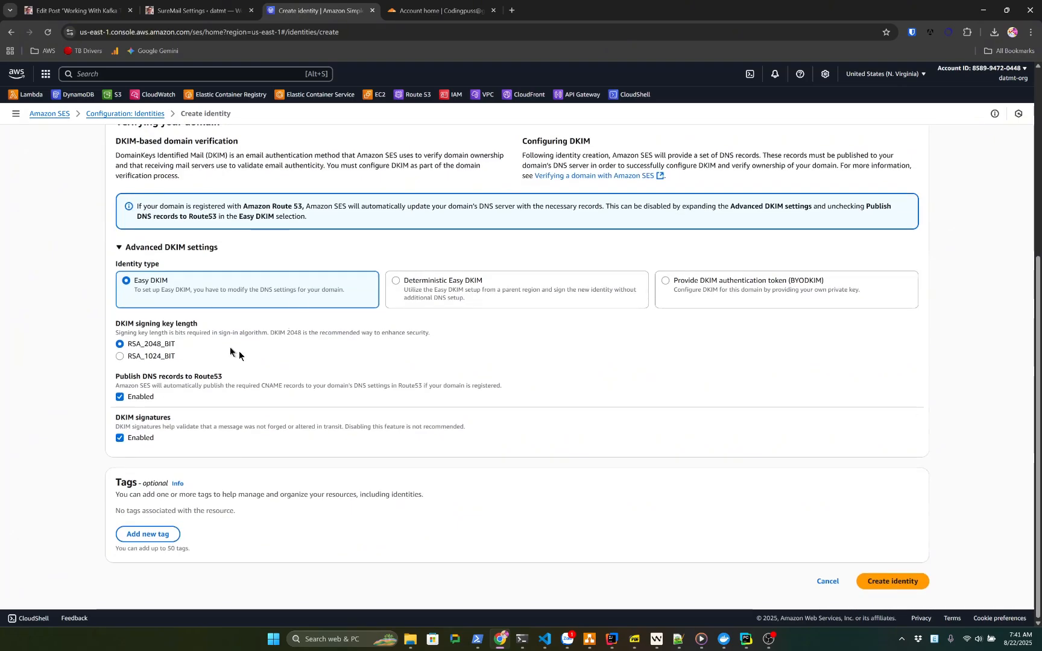
pyautogui.scroll(6, 642, 449)
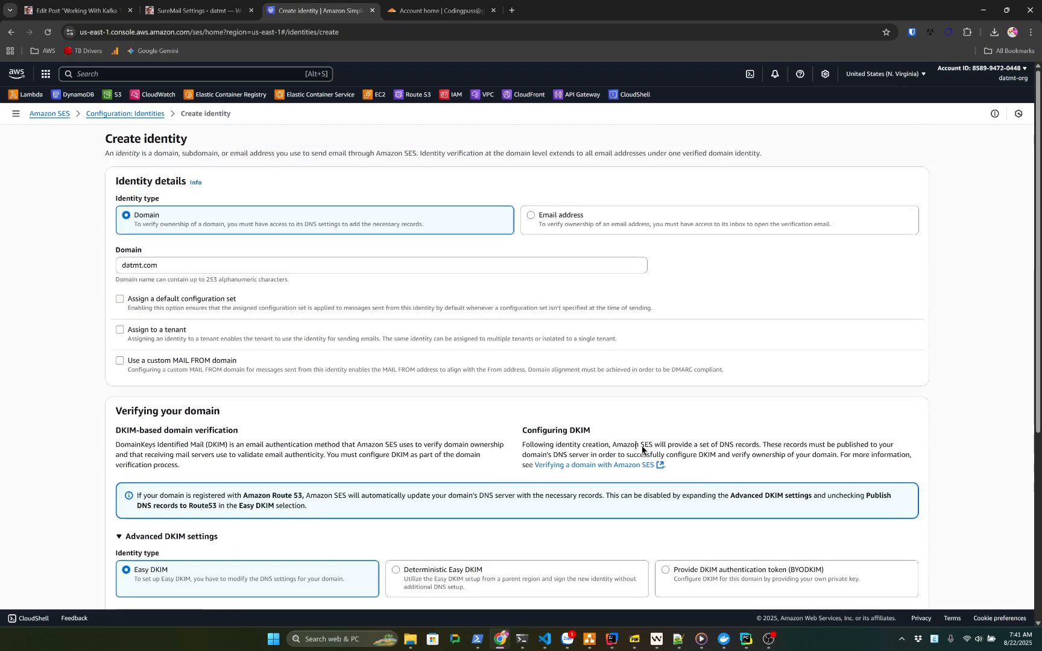
pyautogui.scroll(-6, 509, 416)
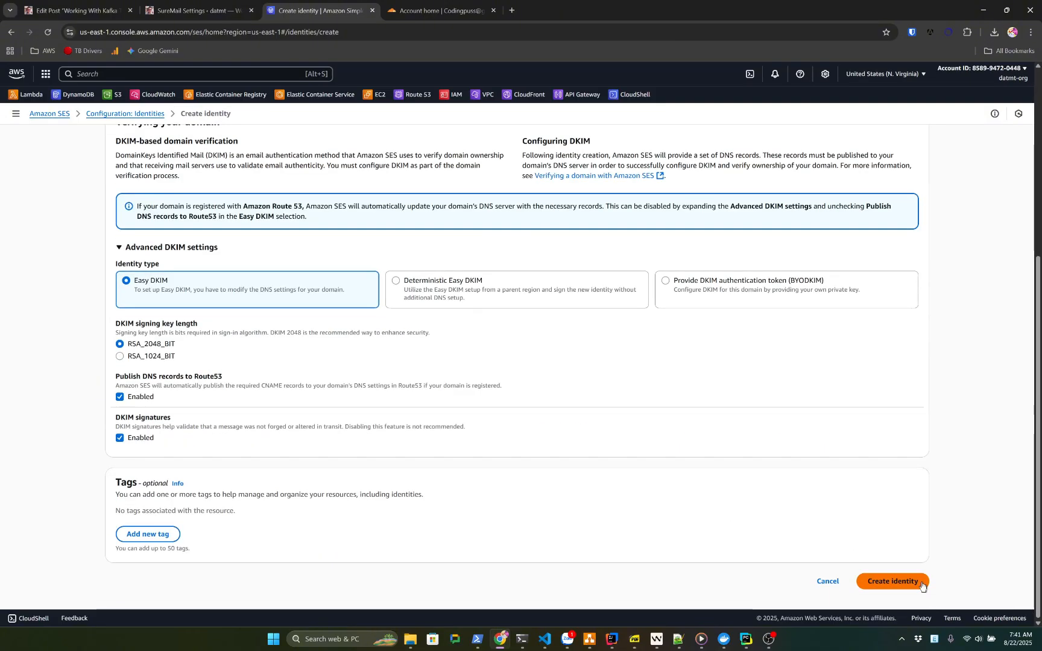
pyautogui.click(893, 580)
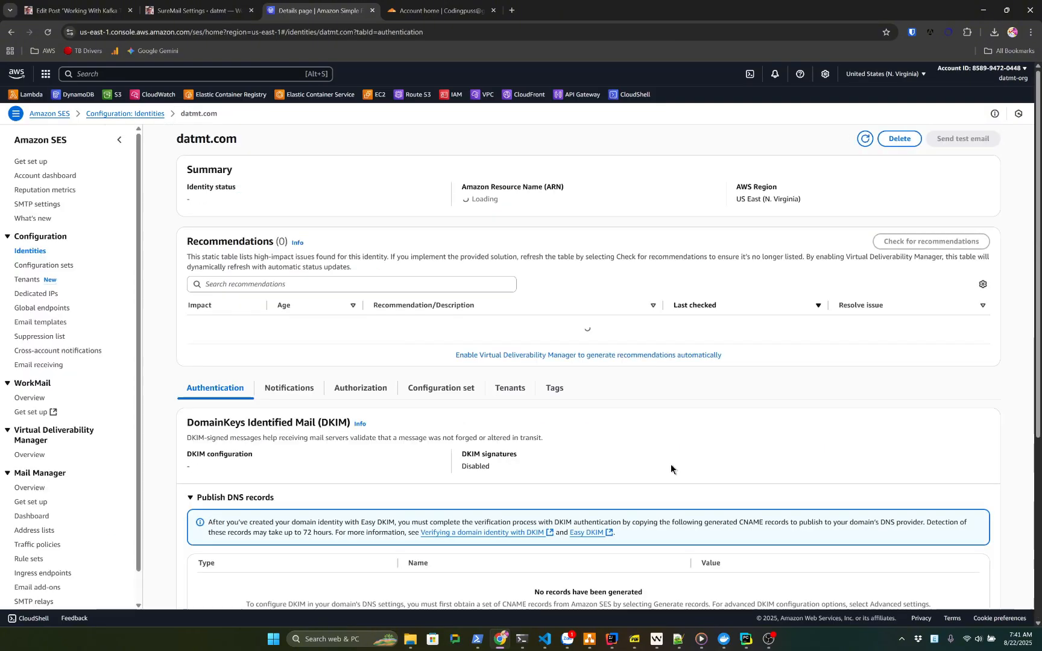
# Review the three DKIM CNAME records SES generated for datmt.com, then return to Cloudflare's domain list
pyautogui.scroll(-3, 413, 385)
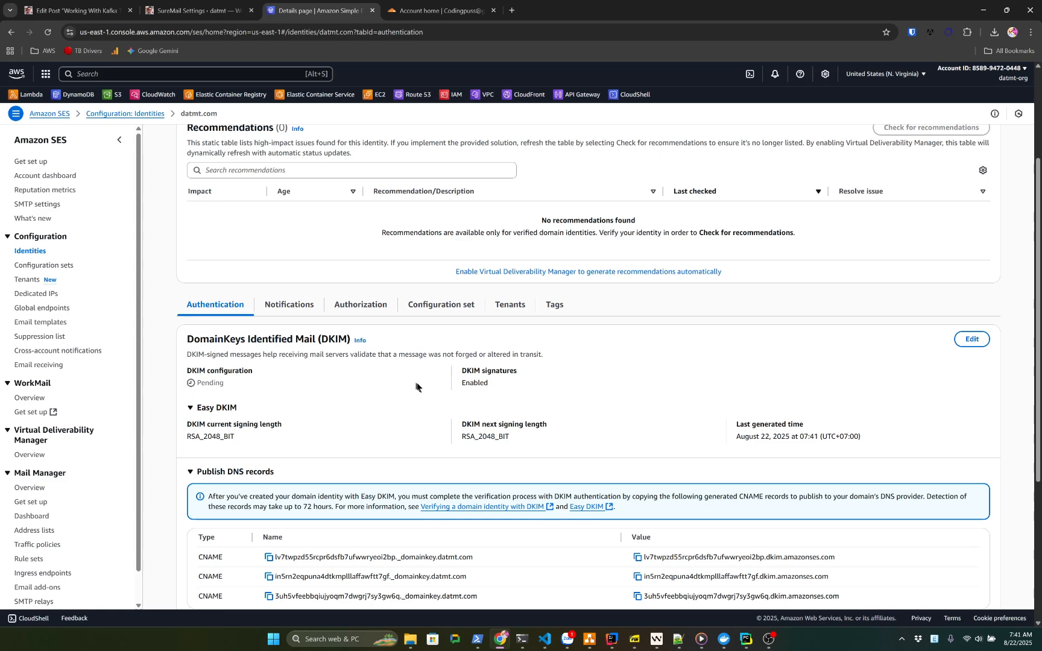
pyautogui.scroll(-3, 380, 515)
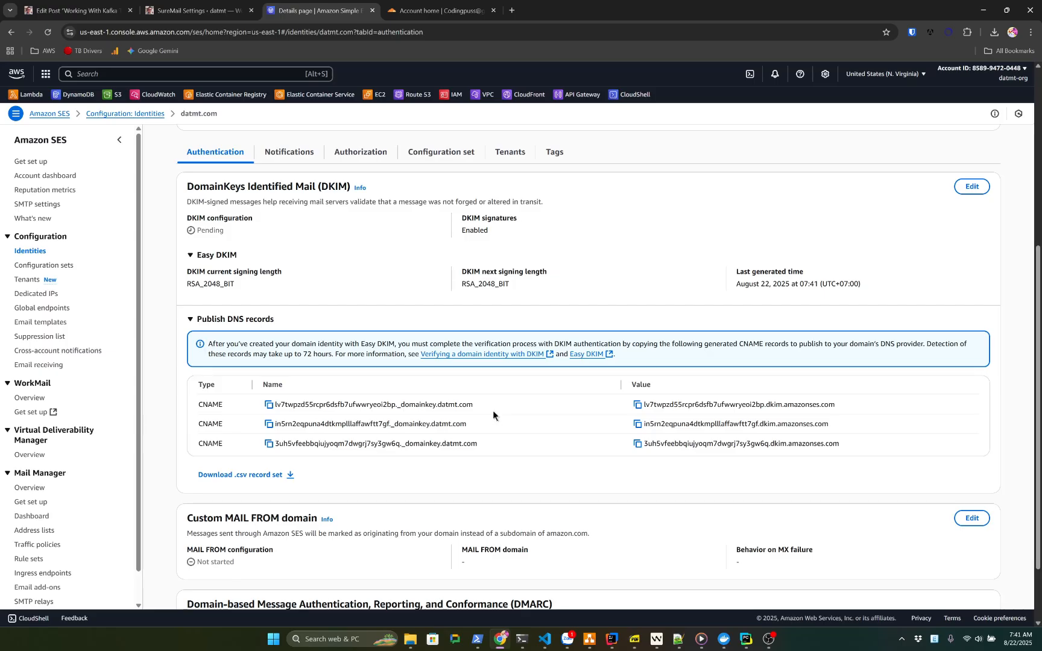
pyautogui.click(567, 258)
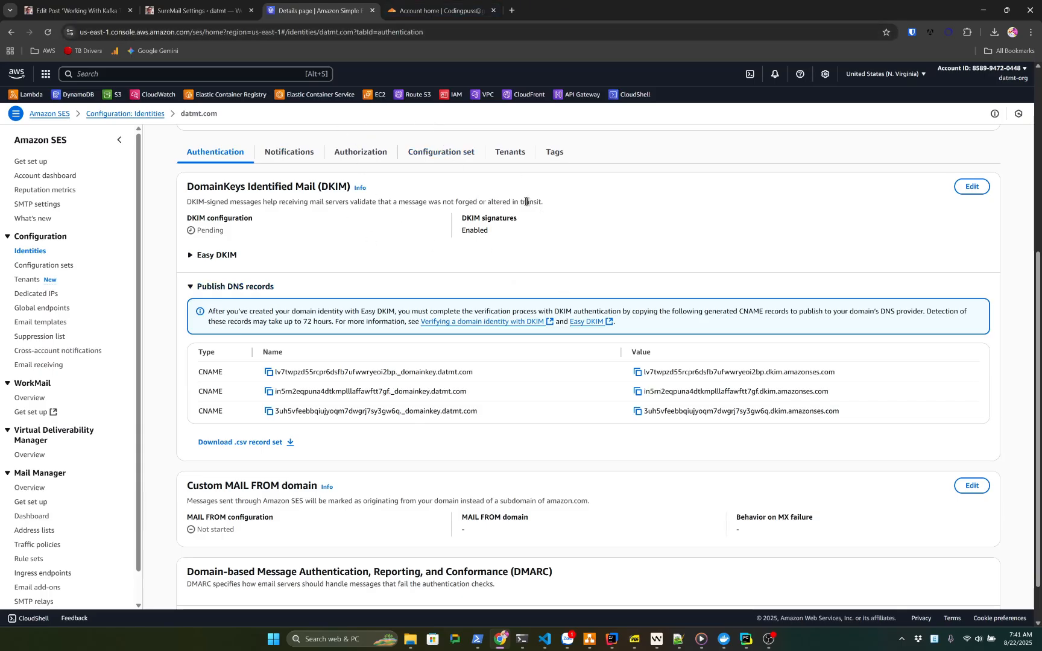
pyautogui.hotkey('ctrl', 'Tab')
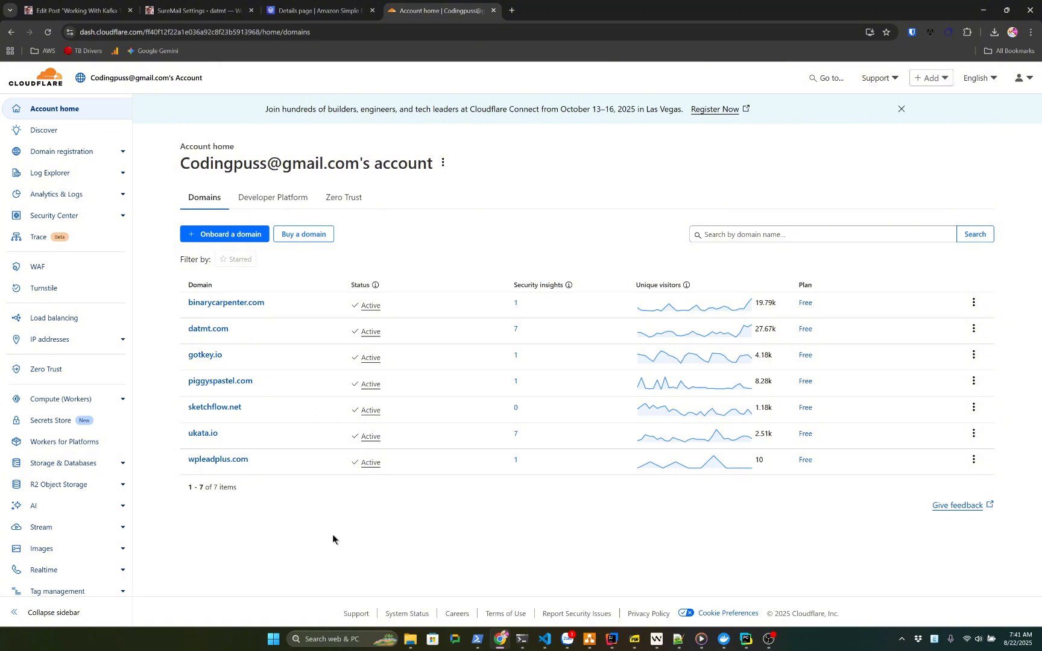
# Open datmt.com's DNS records in Cloudflare and review the existing entries
pyautogui.click(208, 329)
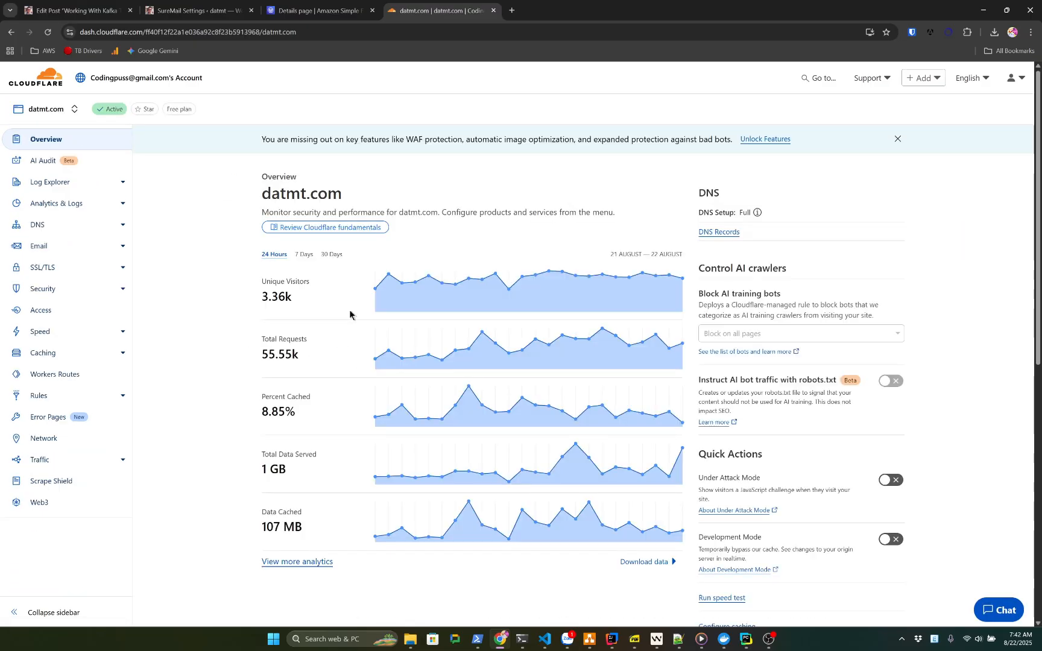
pyautogui.click(35, 228)
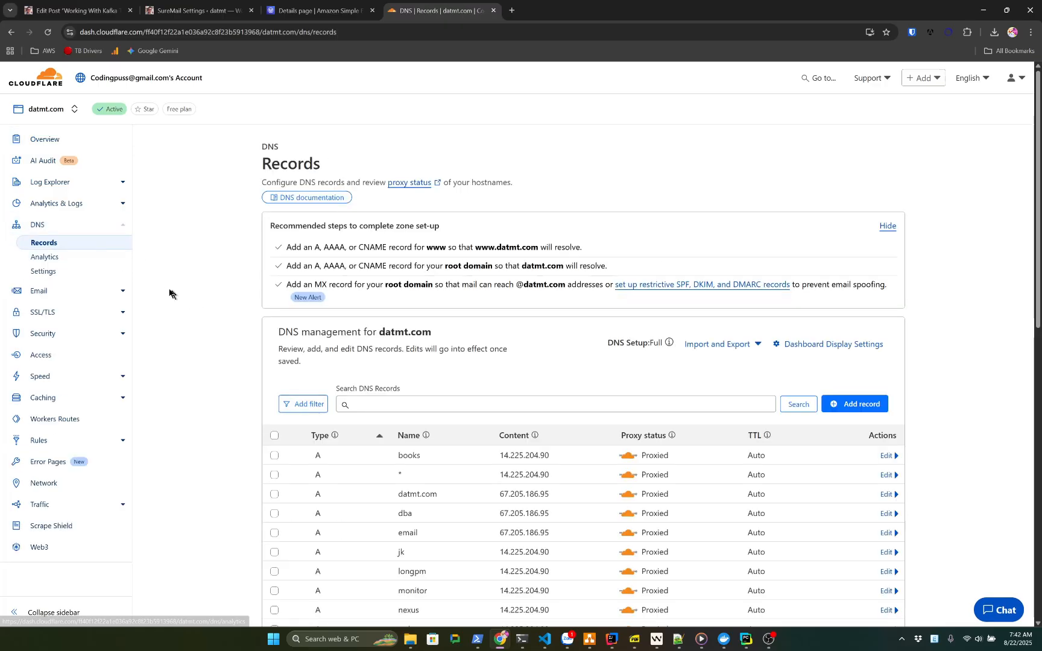
pyautogui.scroll(-2, 293, 377)
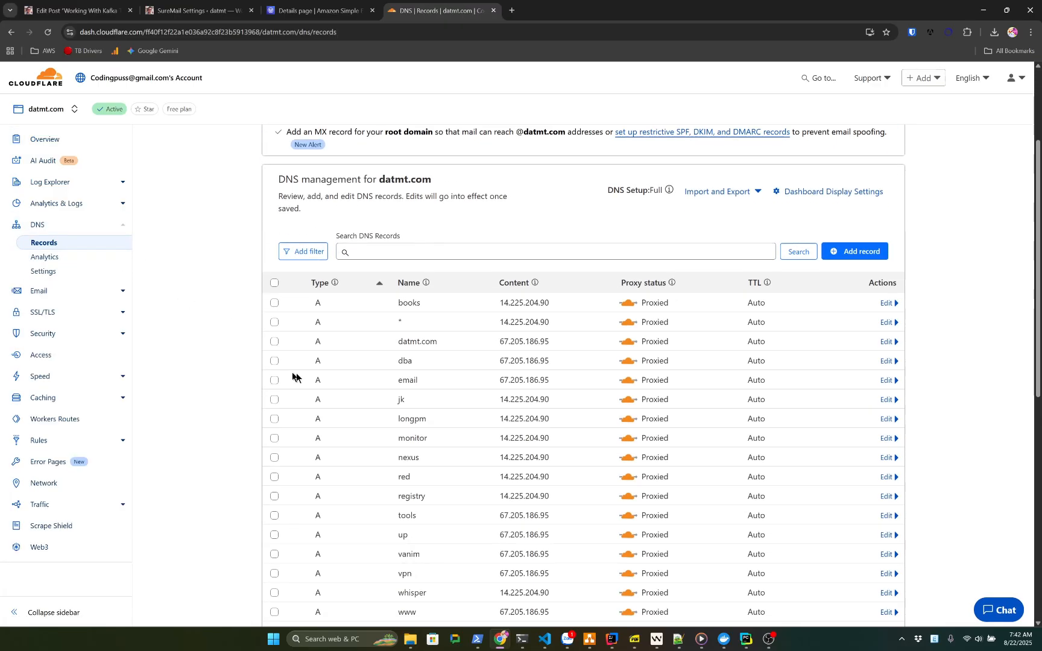
pyautogui.scroll(-4, 293, 378)
pyautogui.scroll(1, 219, 331)
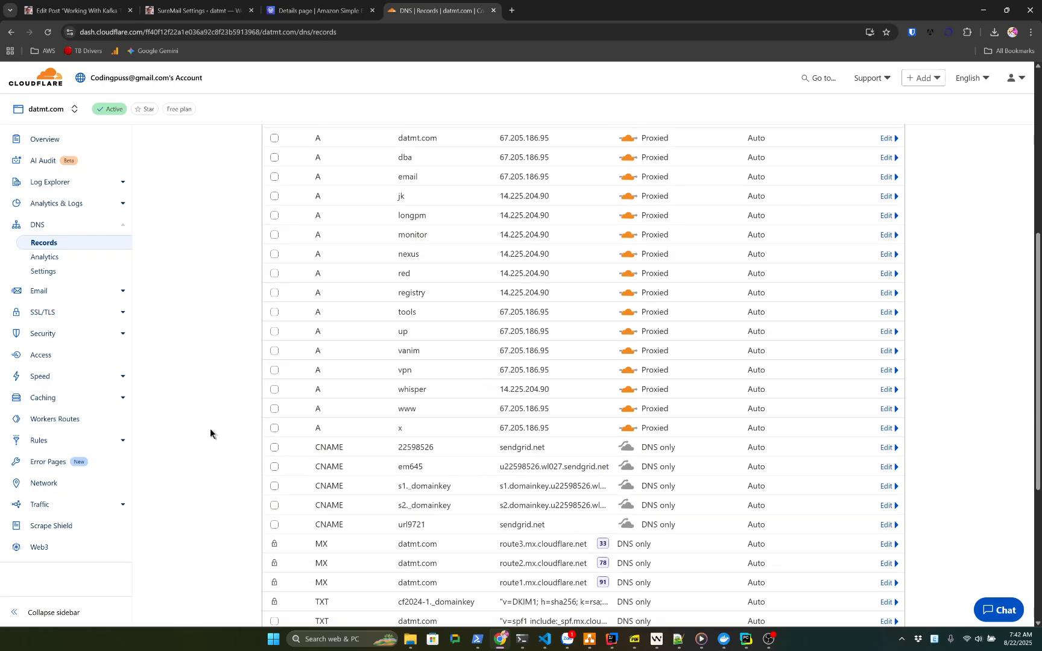
pyautogui.hotkey('ctrl', 'a')
pyautogui.click(390, 504)
# Select the five old SendGrid CNAMEs: 22598526, em645, s1._domainkey, s2._domainkey and url9721
pyautogui.click(274, 448)
pyautogui.scroll(-1, 280, 523)
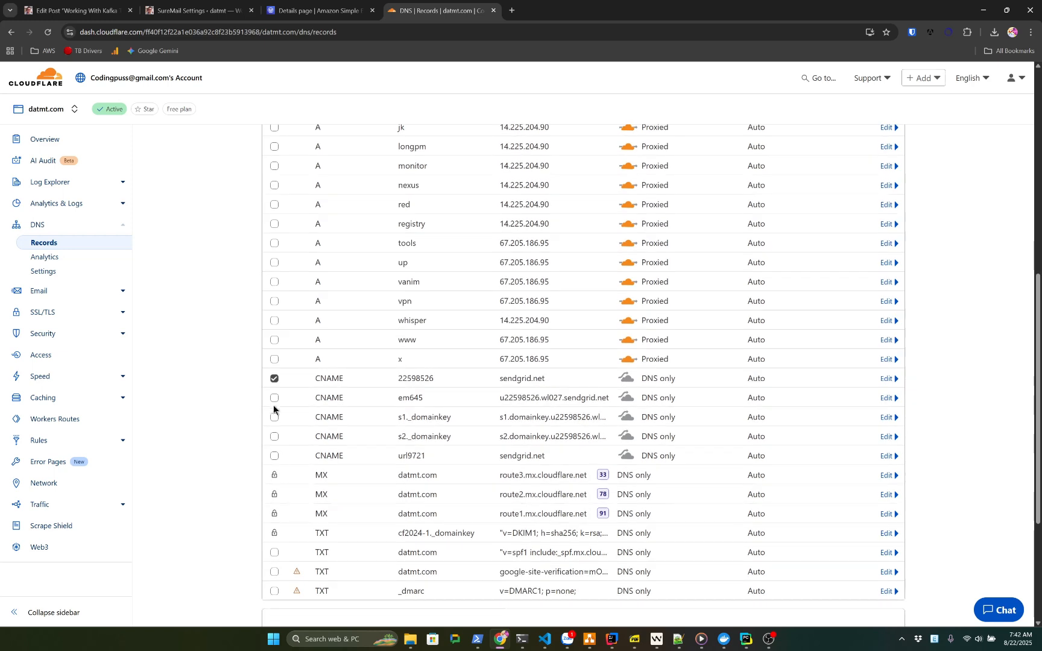
pyautogui.click(275, 399)
pyautogui.click(275, 417)
pyautogui.click(273, 438)
pyautogui.click(273, 458)
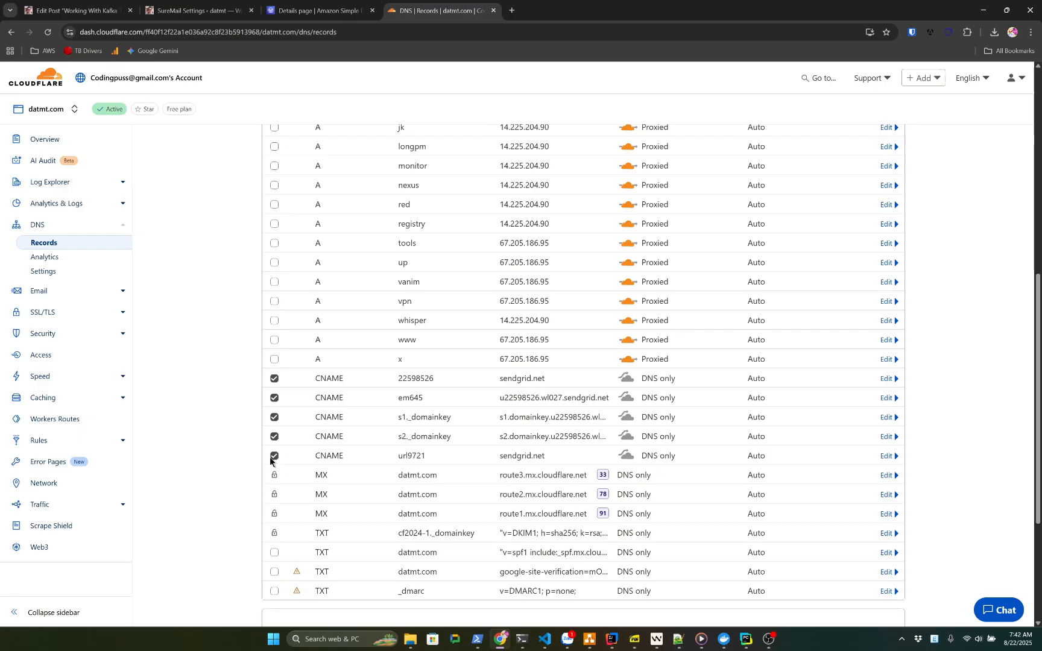
pyautogui.scroll(8, 231, 447)
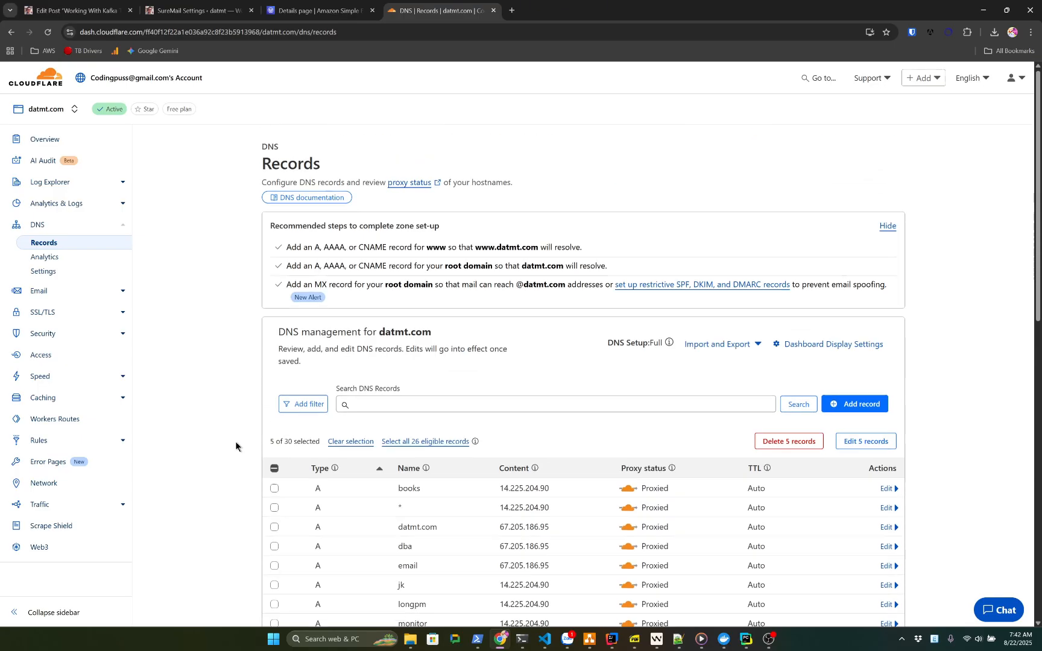
# Delete the five selected records, confirming with DELETE, and review the remaining records
pyautogui.click(778, 443)
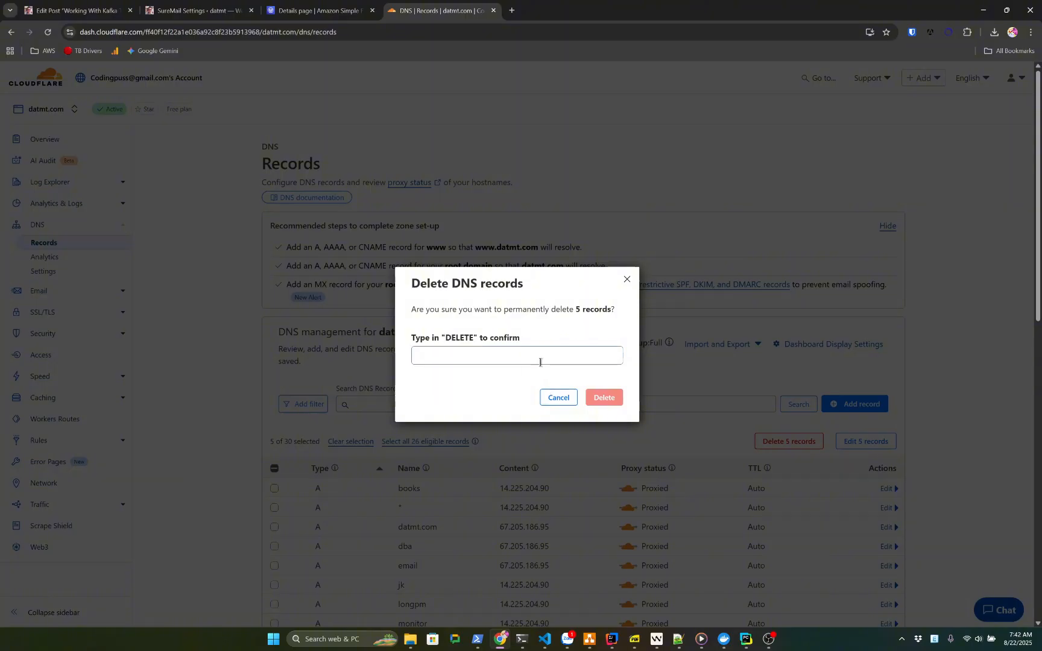
pyautogui.click(539, 361)
pyautogui.write('DELETE')
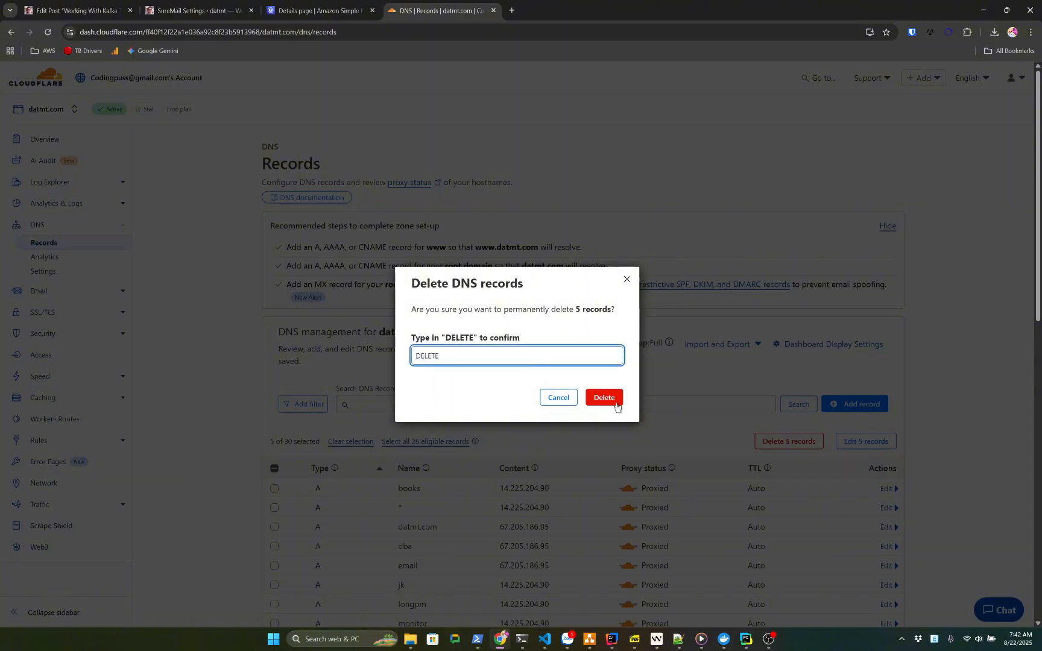
pyautogui.click(617, 406)
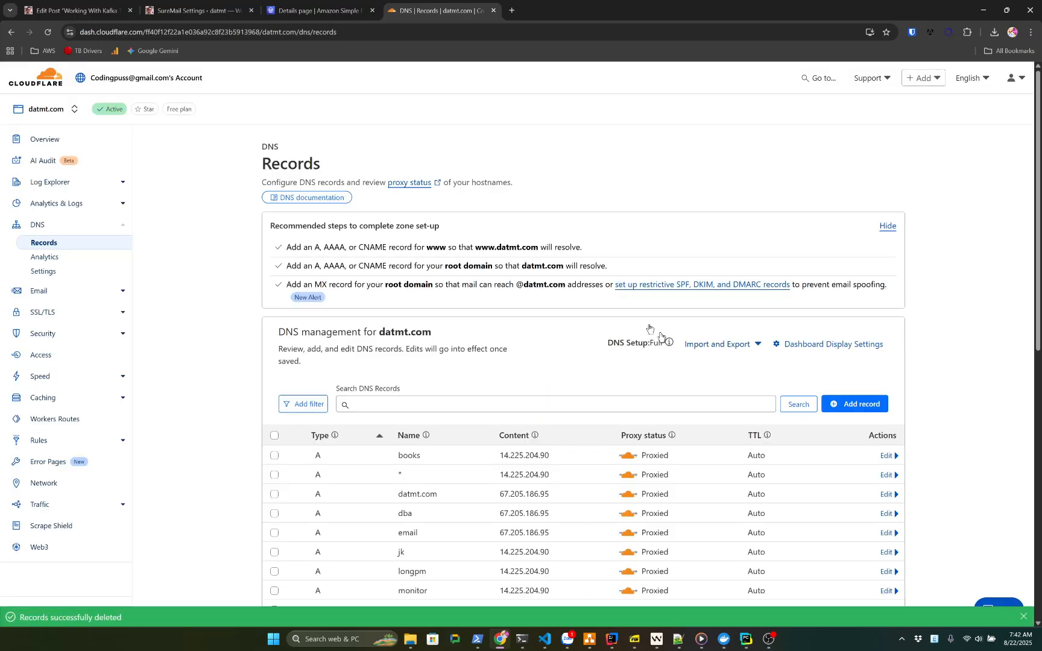
pyautogui.scroll(-7, 505, 171)
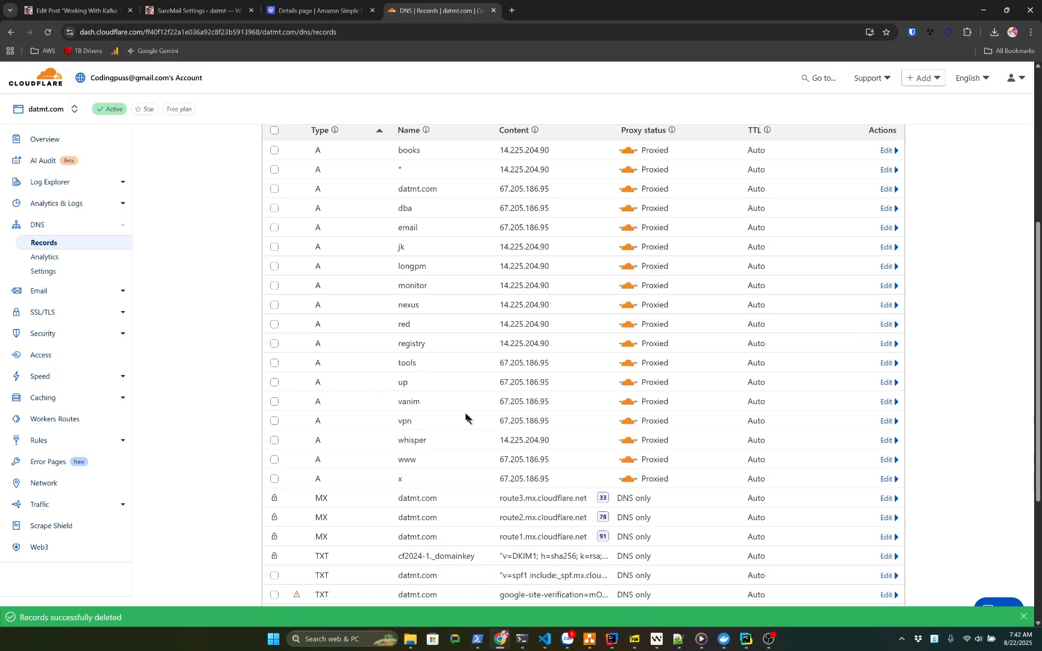
pyautogui.scroll(8, 349, 334)
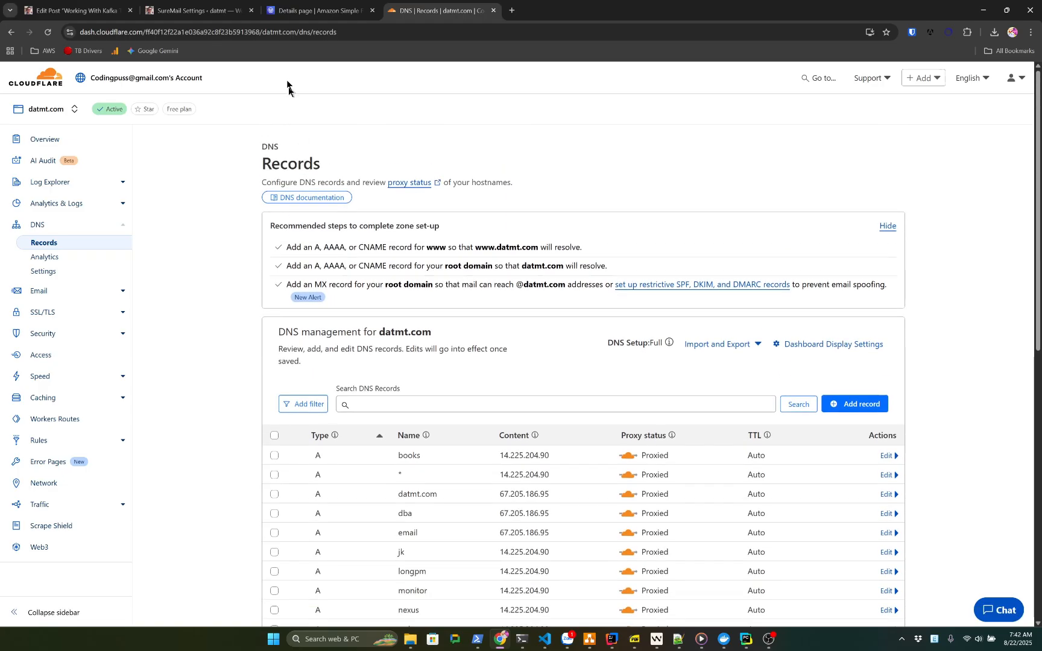
# Start a new CNAME record in Cloudflare named with the first SES DKIM record's name
pyautogui.click(310, 6)
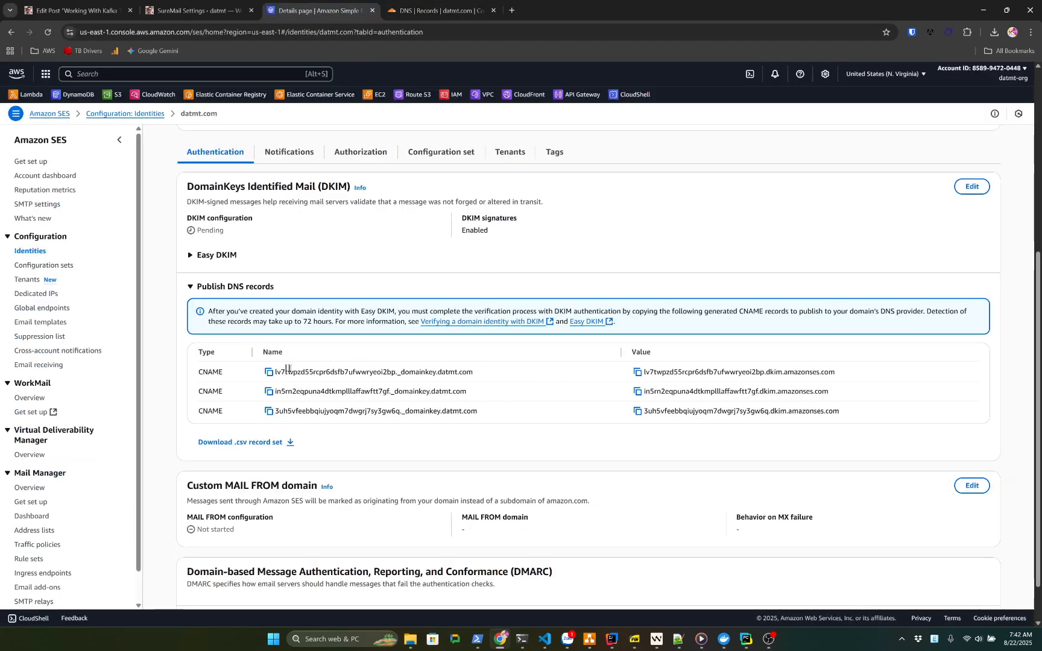
pyautogui.click(269, 373)
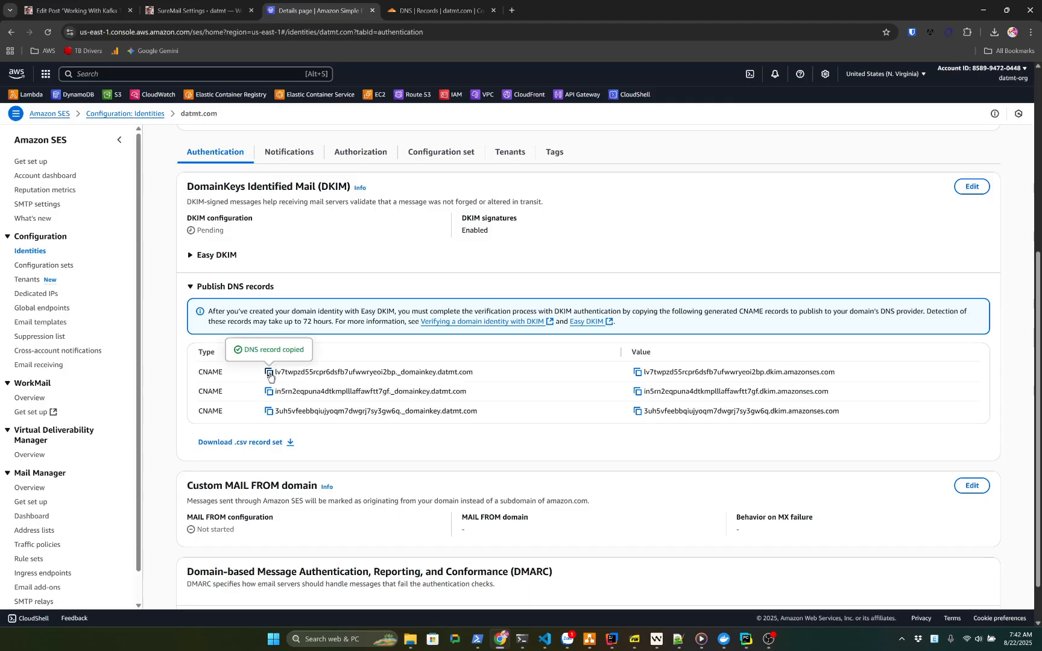
pyautogui.click(439, 11)
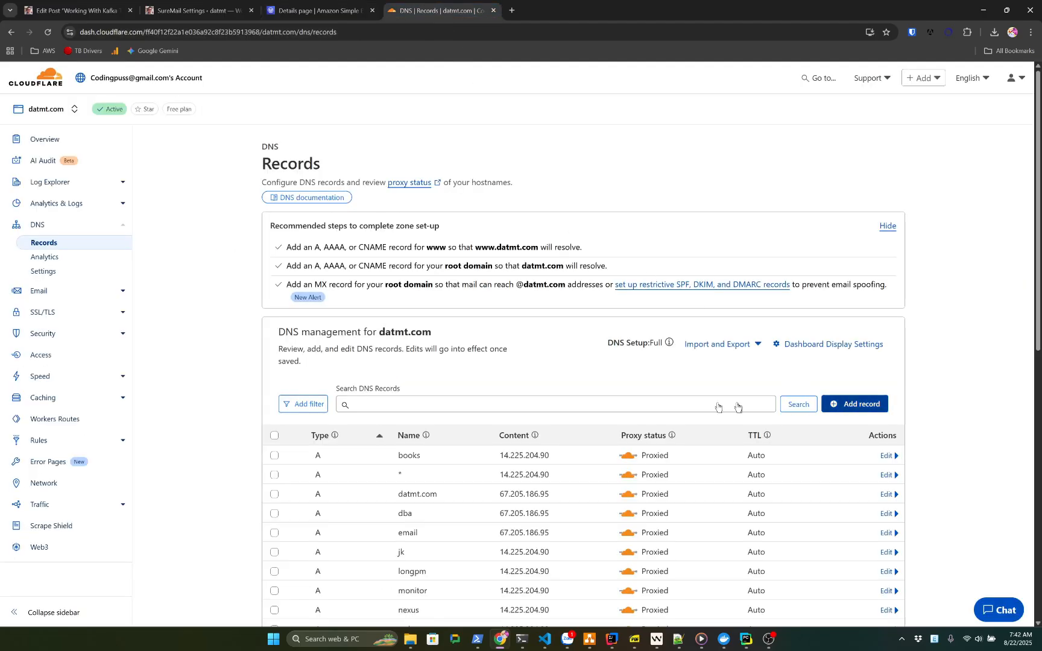
pyautogui.click(854, 404)
pyautogui.scroll(-3, 603, 362)
pyautogui.click(314, 328)
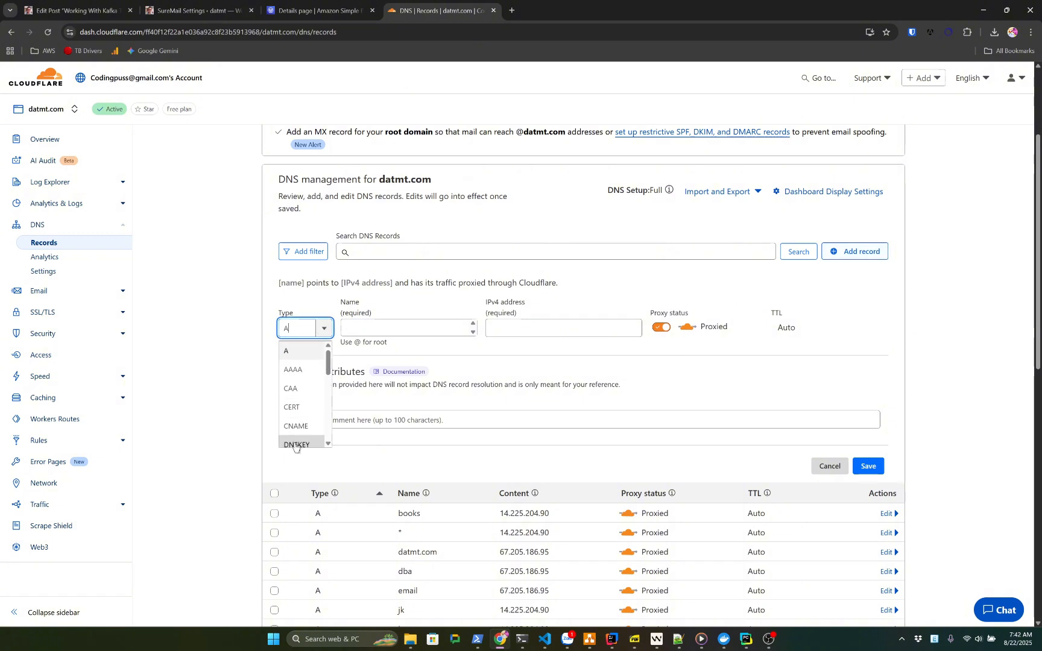
pyautogui.click(295, 426)
pyautogui.click(482, 333)
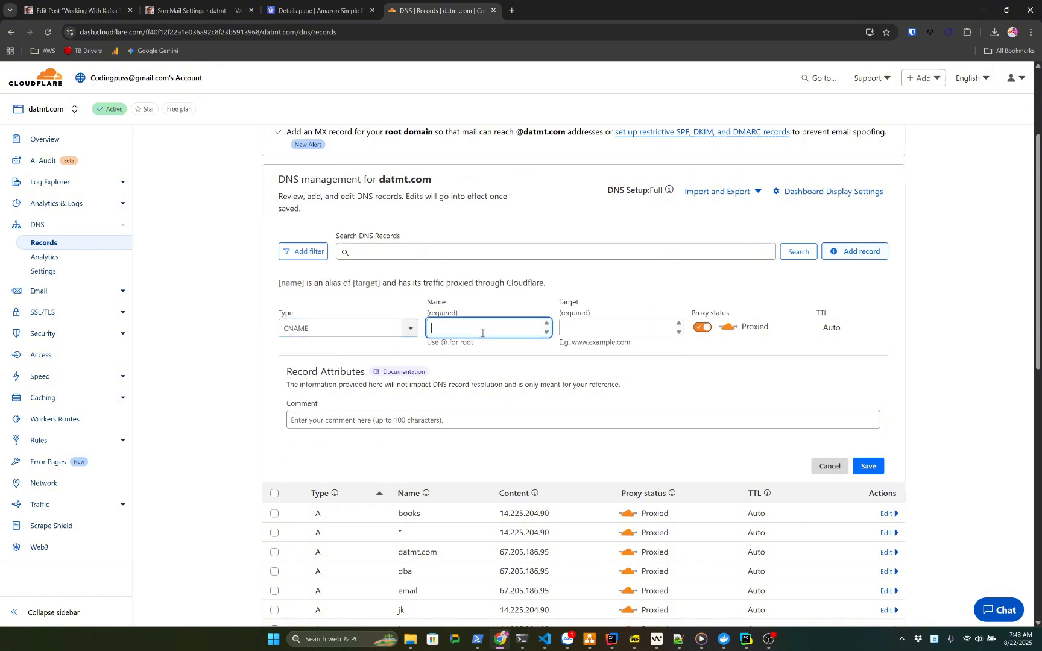
pyautogui.hotkey('ctrl', 'v')
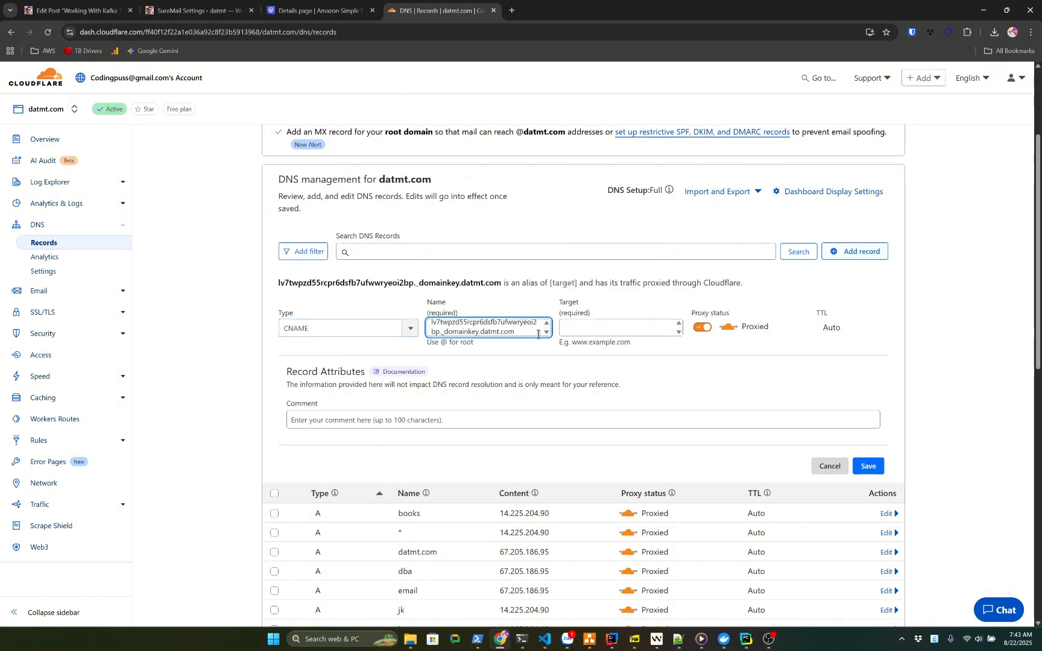
# Set the record's target to the first DKIM dkim.amazonses.com value copied from SES
pyautogui.click(320, 10)
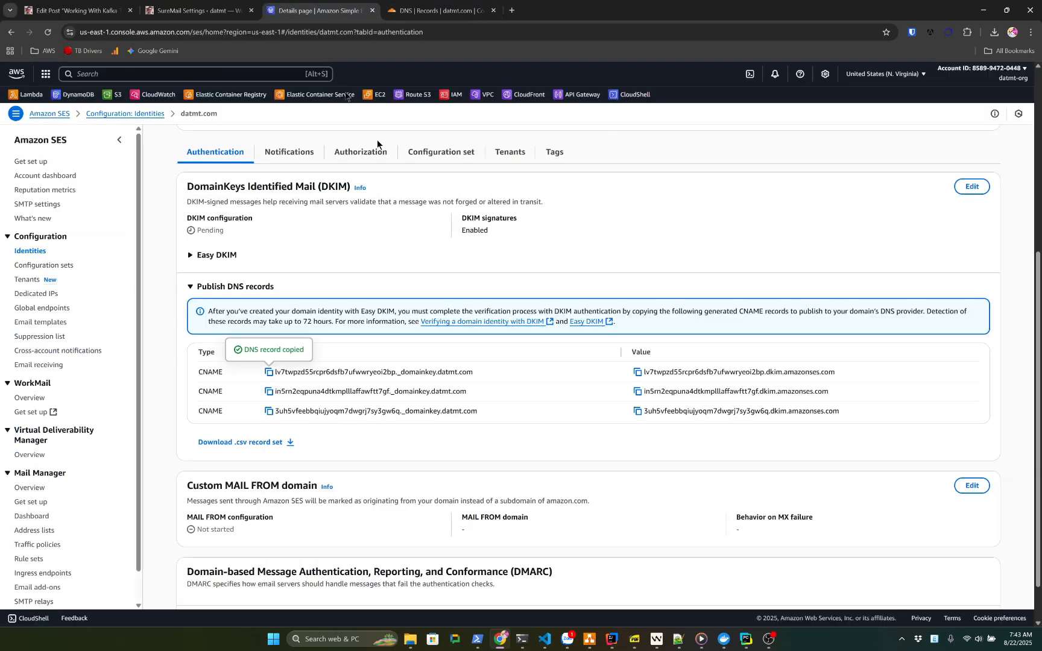
pyautogui.click(638, 372)
pyautogui.click(449, 11)
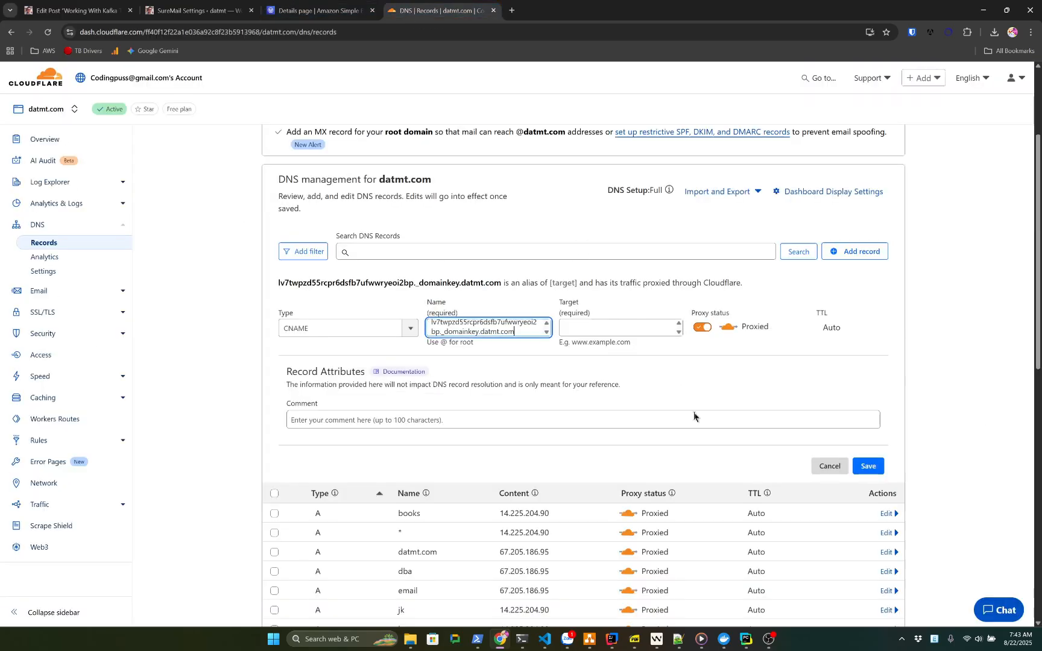
pyautogui.click(625, 329)
pyautogui.hotkey('ctrl', 'v')
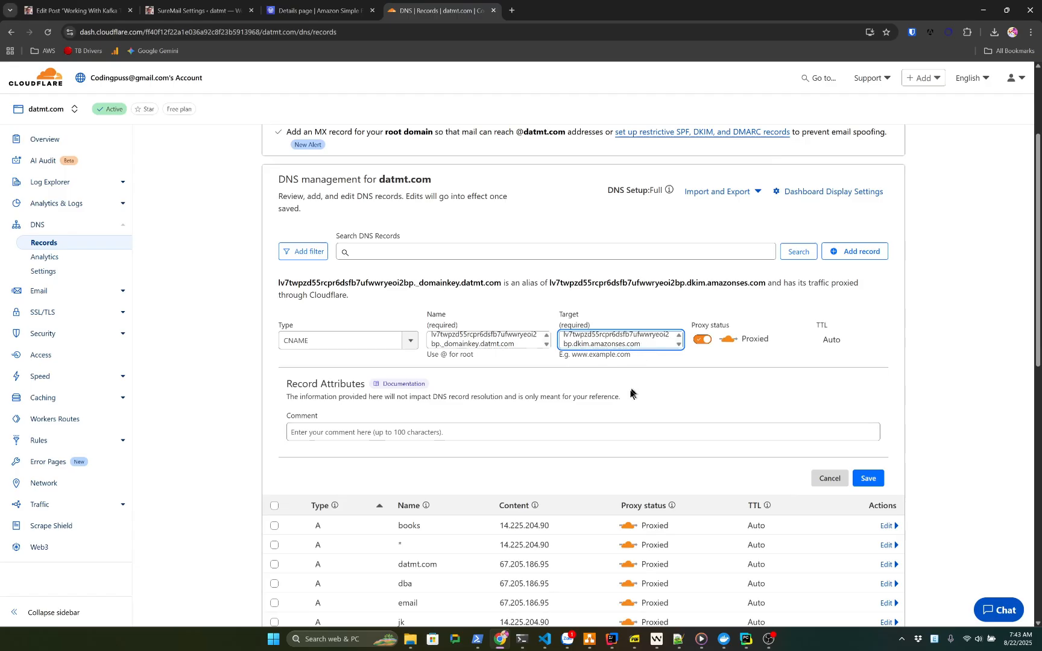
pyautogui.click(495, 343)
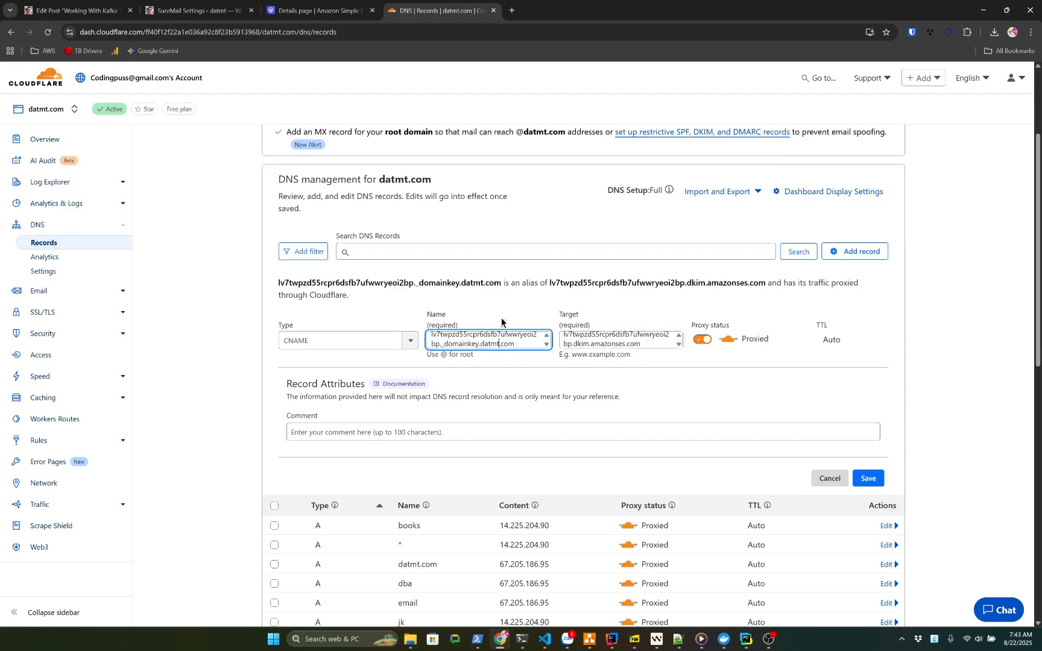
pyautogui.moveTo(398, 283); pyautogui.dragTo(491, 285)
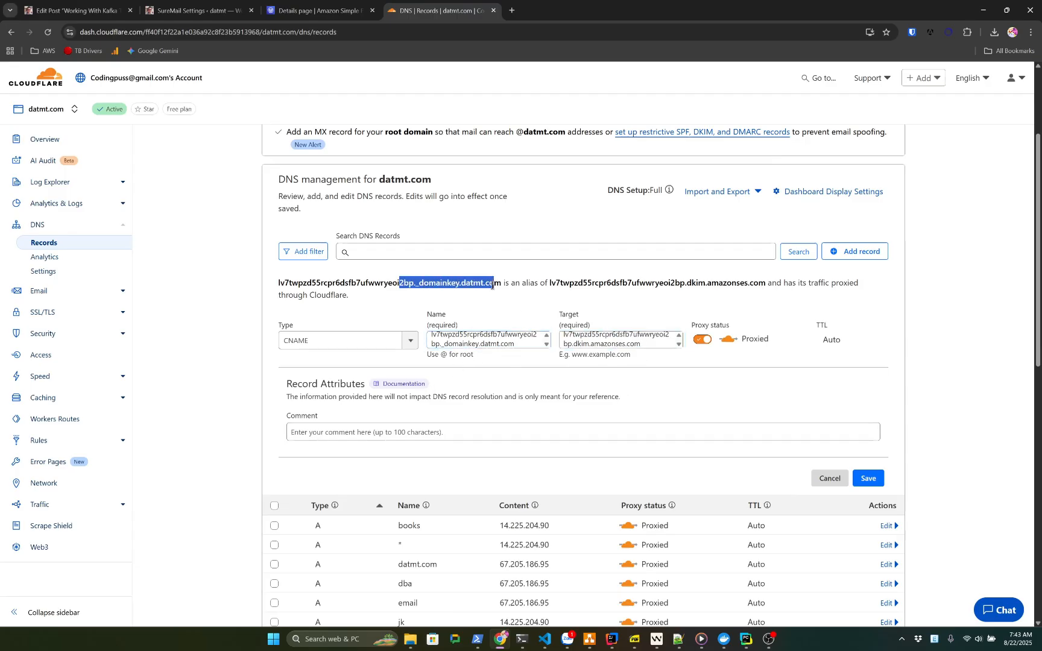
pyautogui.click(514, 343)
pyautogui.moveTo(583, 283); pyautogui.dragTo(663, 286)
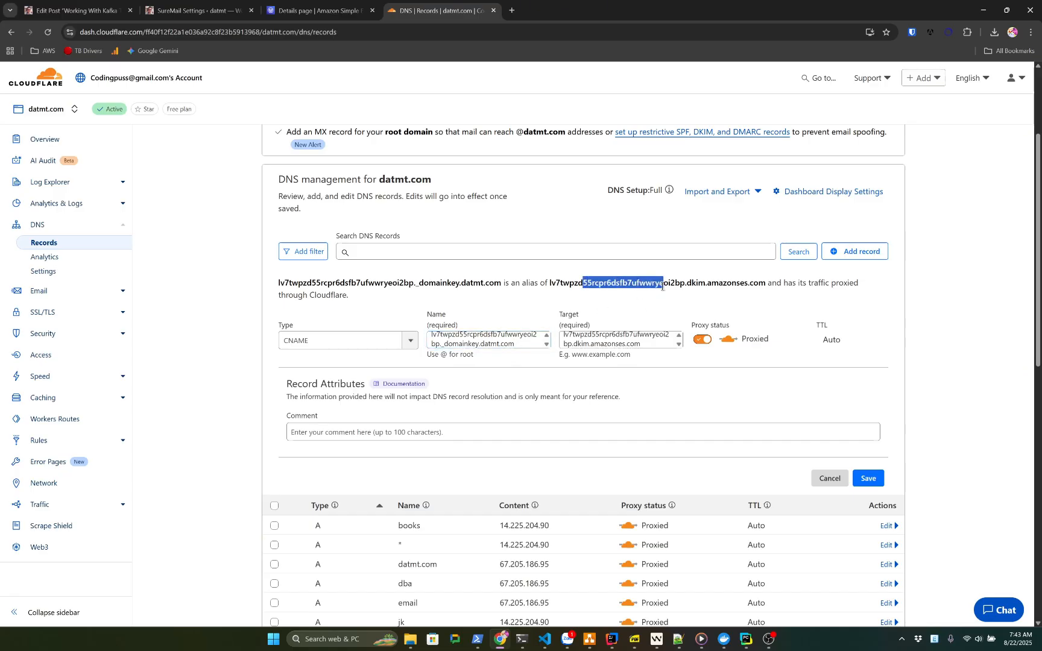
pyautogui.click(437, 304)
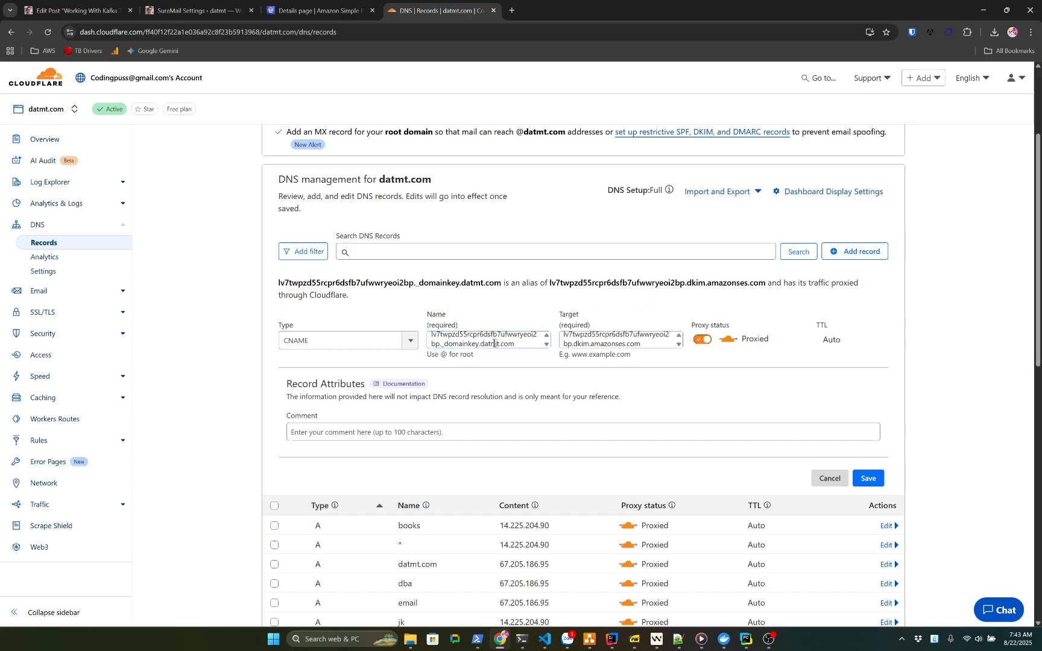
# Strip the duplicate .datmt.com from the name, make the record DNS only, and save it
pyautogui.moveTo(476, 346); pyautogui.dragTo(524, 346)
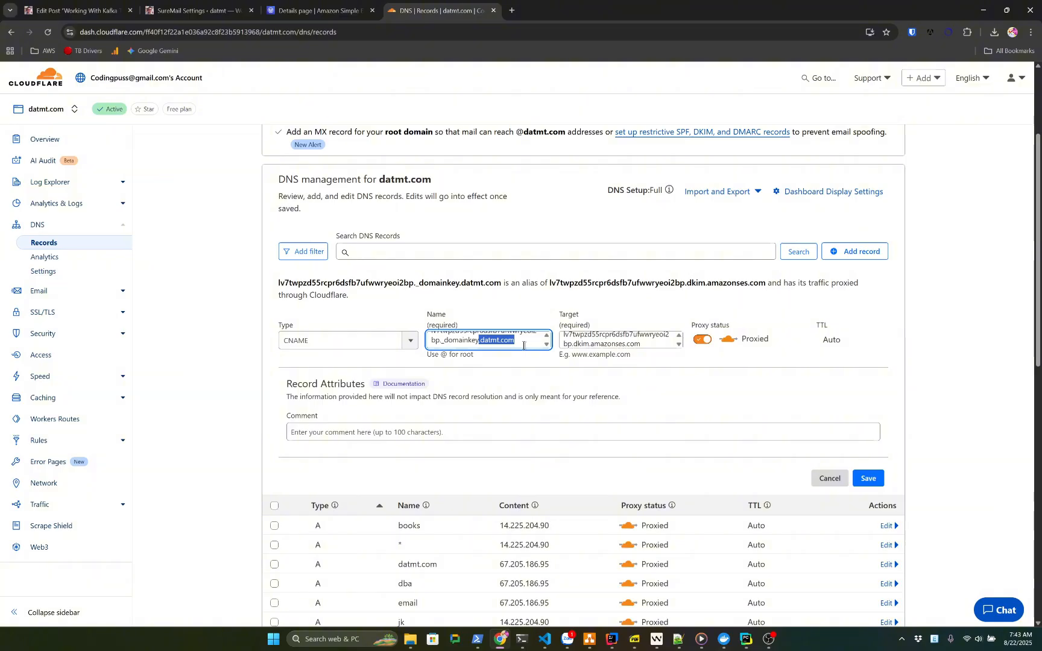
pyautogui.press('BackSpace')
pyautogui.click(543, 363)
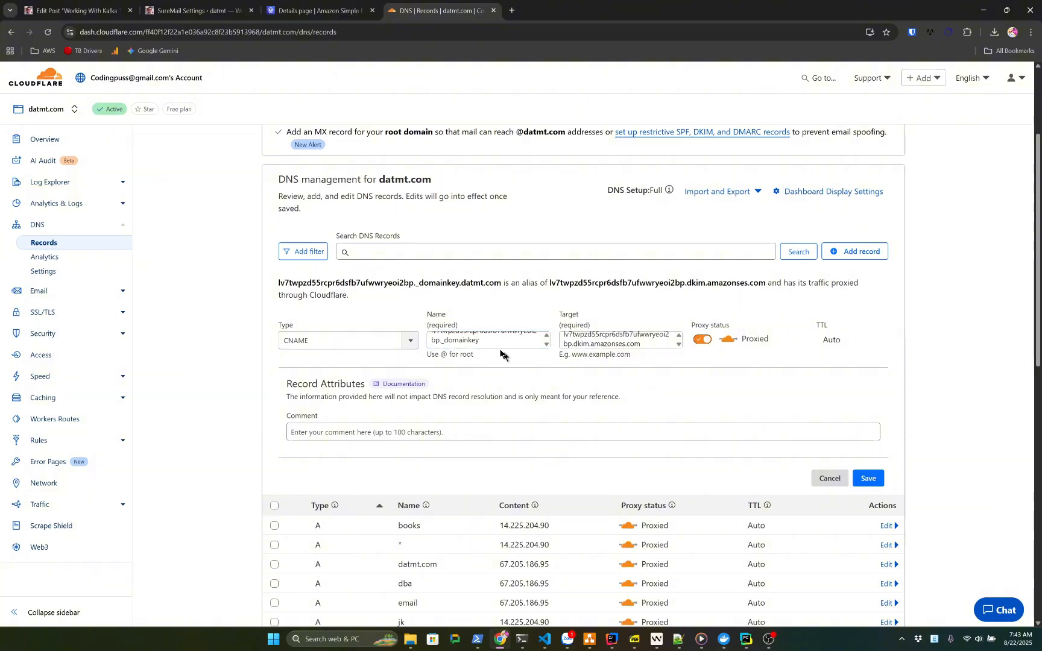
pyautogui.scroll(1, 494, 343)
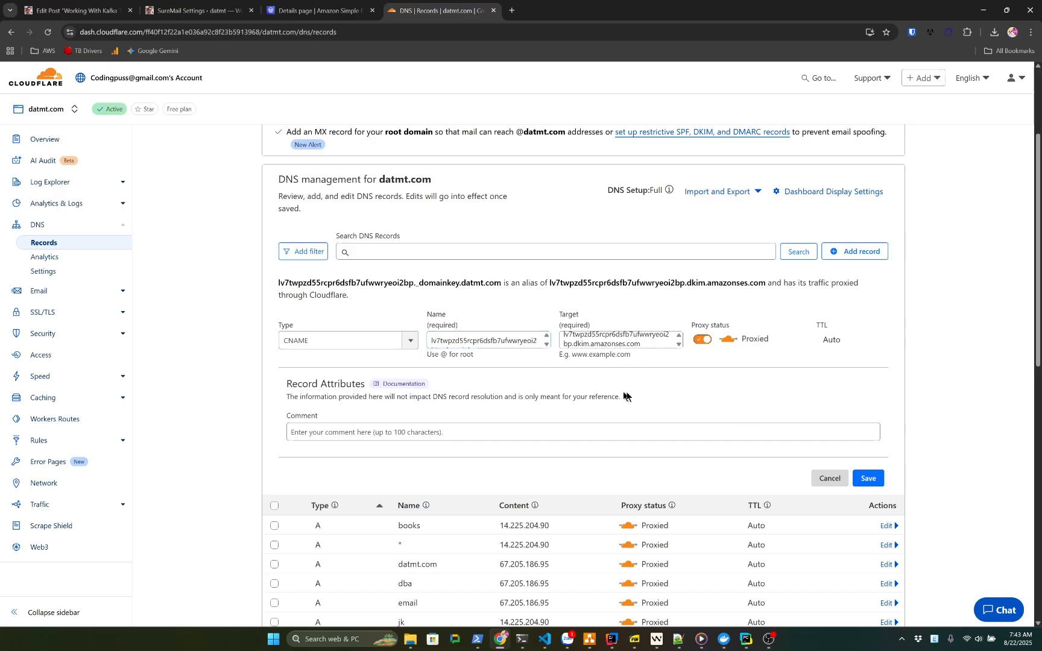
pyautogui.click(868, 478)
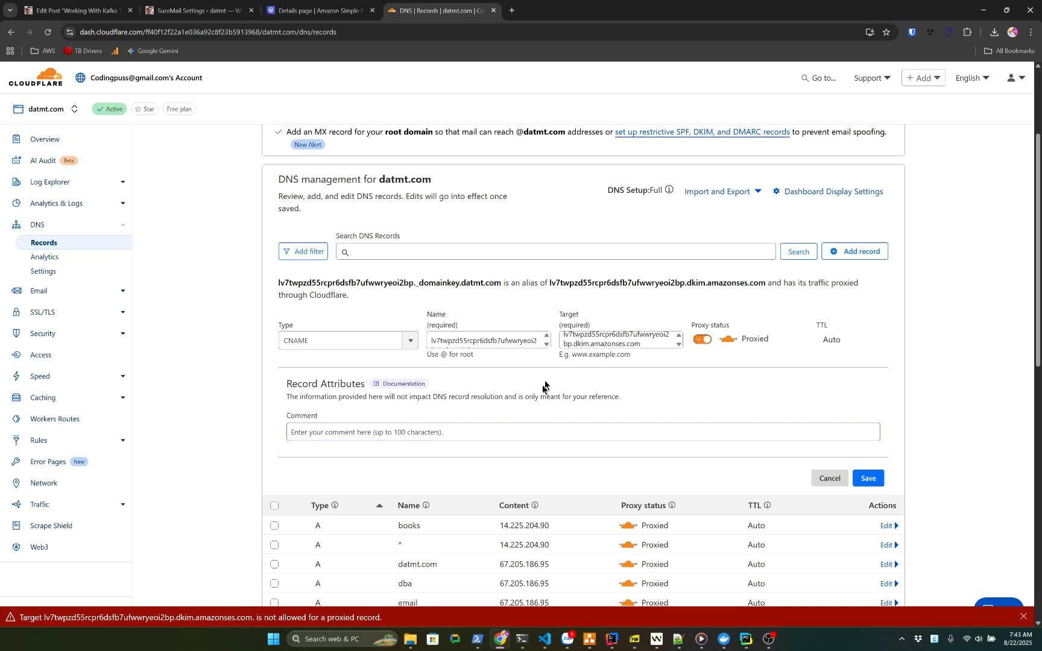
pyautogui.click(697, 339)
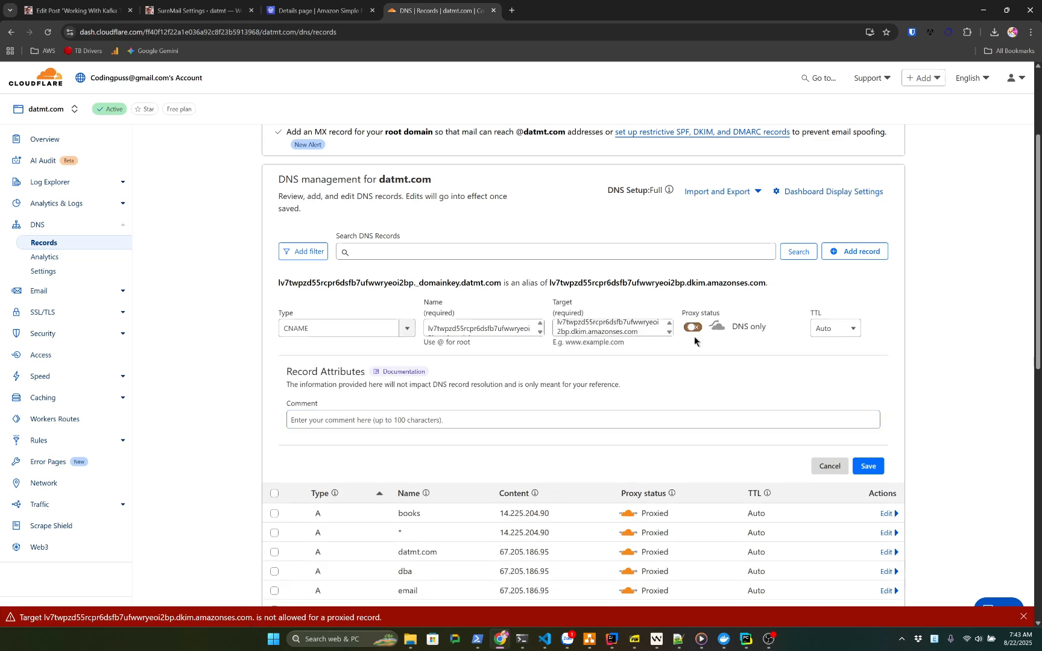
pyautogui.click(866, 468)
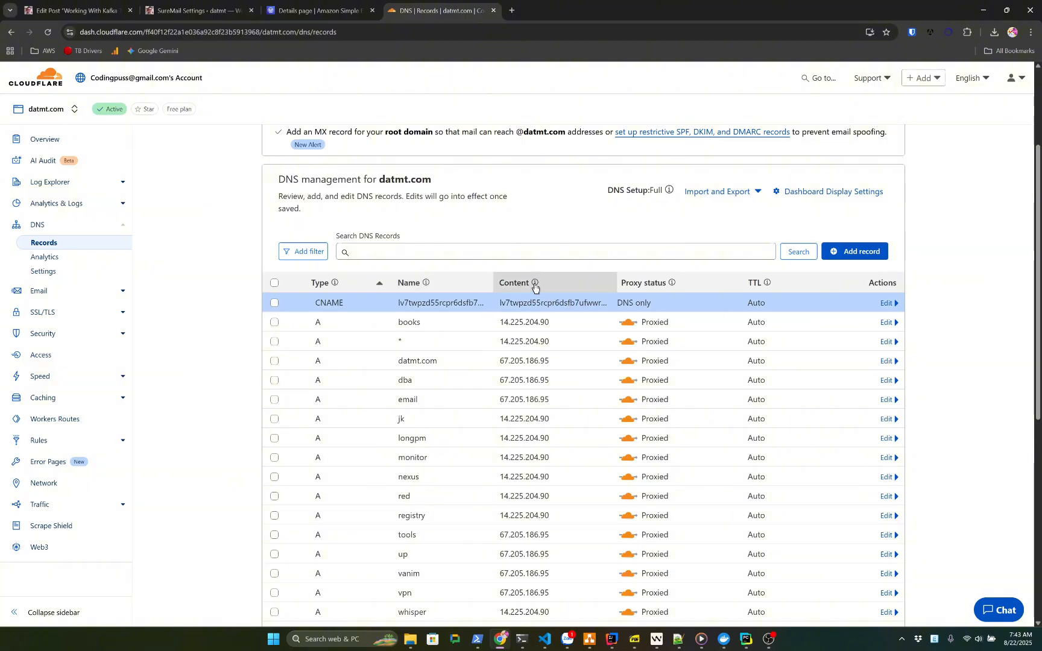
# Add a record named in5rn2eqpuna4dtkmplllaffawftt7gf._domainkey from the second SES DKIM name, without .datmt.com
pyautogui.click(299, 10)
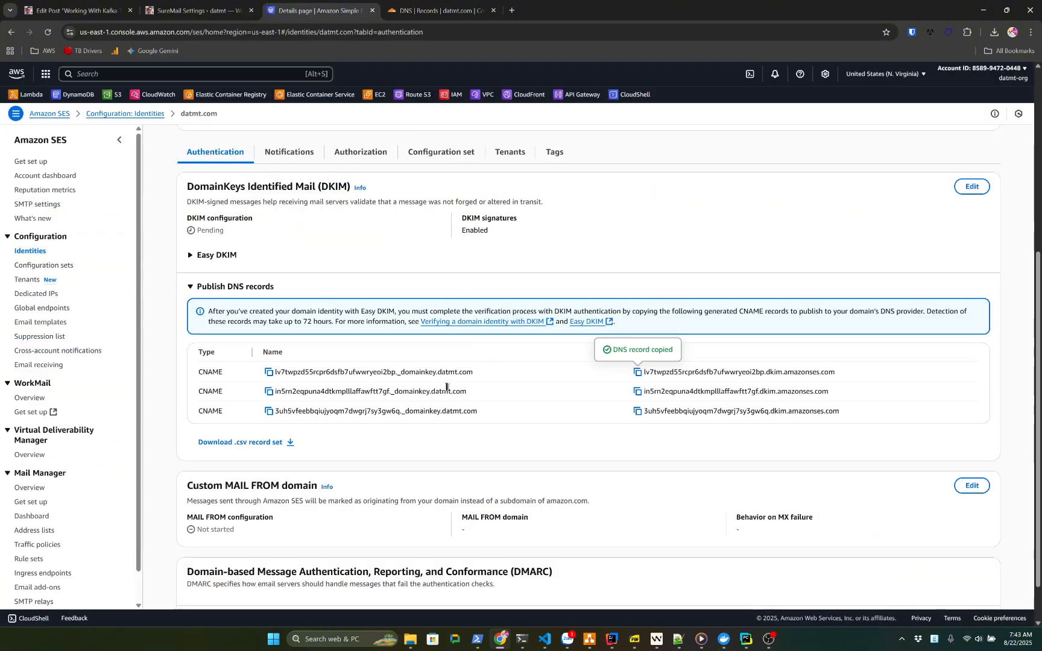
pyautogui.click(269, 372)
pyautogui.click(501, 12)
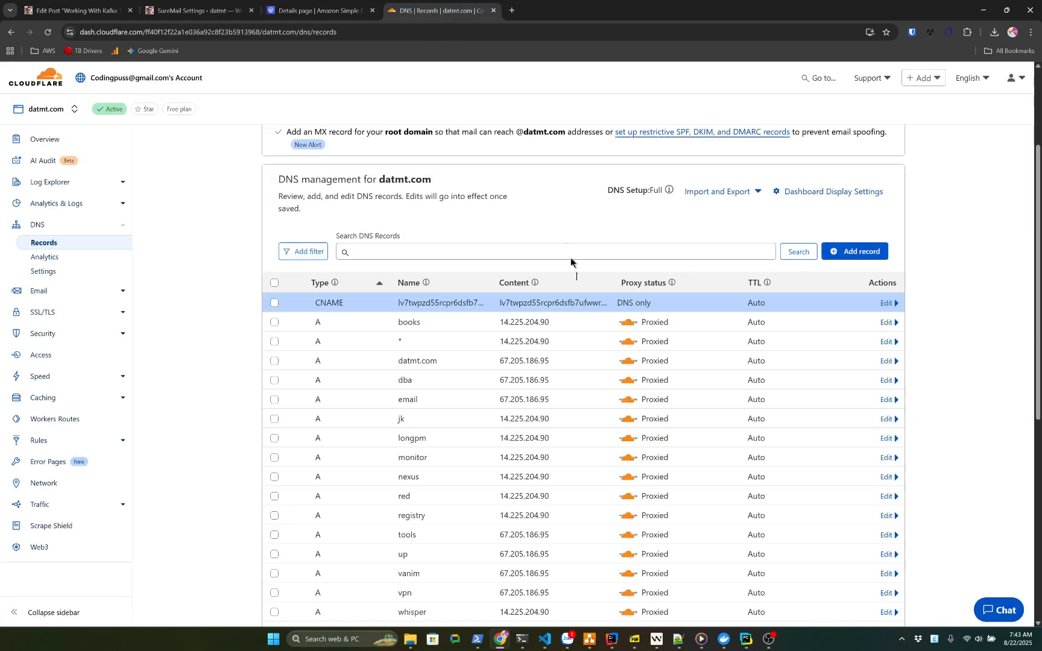
pyautogui.click(868, 251)
pyautogui.click(410, 334)
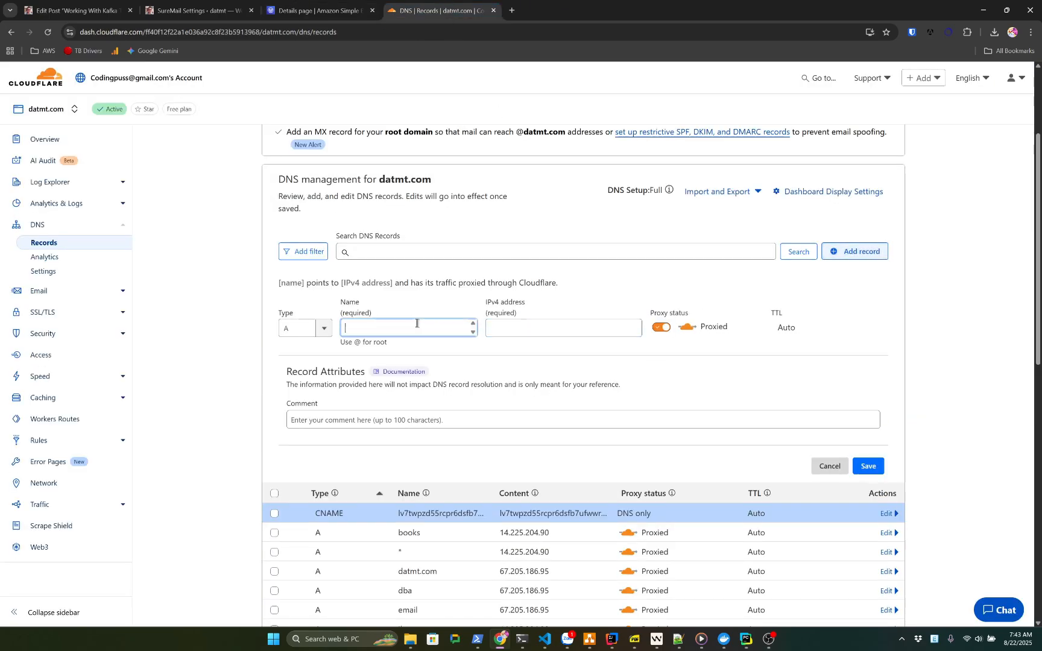
pyautogui.hotkey('ctrl', 'v')
pyautogui.moveTo(373, 335); pyautogui.dragTo(415, 339)
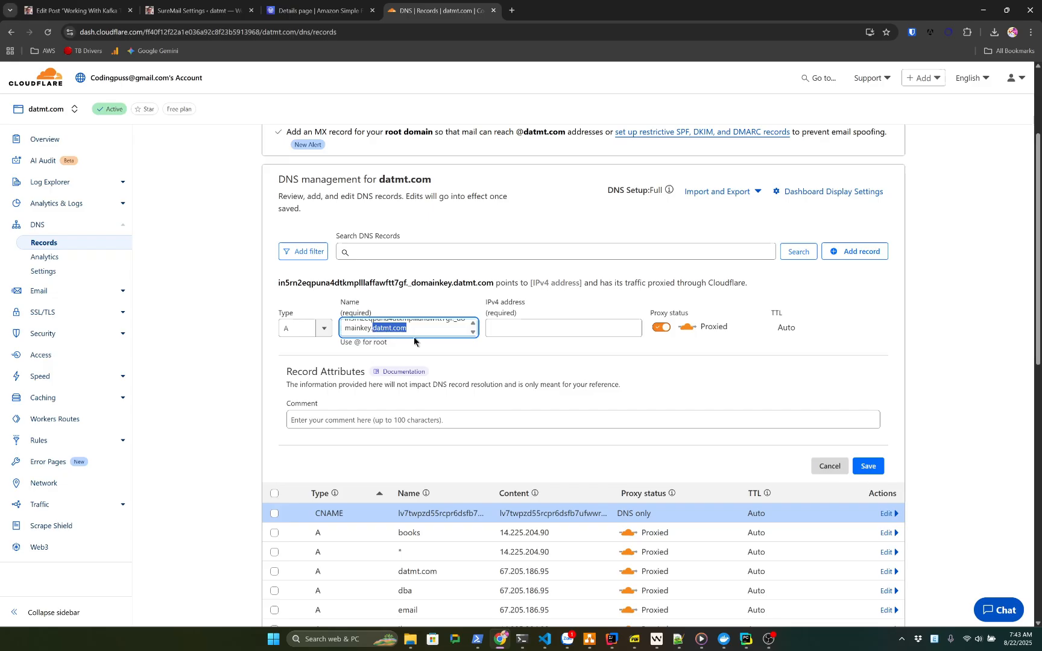
pyautogui.press('BackSpace')
# Make it a CNAME targeting the second DKIM dkim.amazonses.com value from SES
pyautogui.click(335, 14)
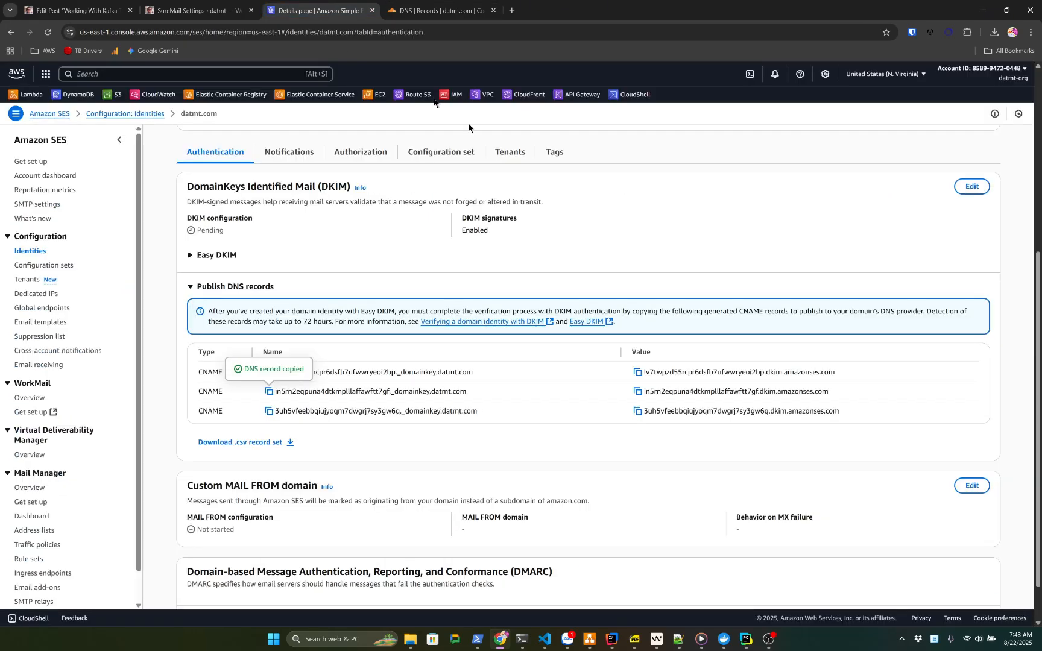
pyautogui.click(638, 391)
pyautogui.click(439, 10)
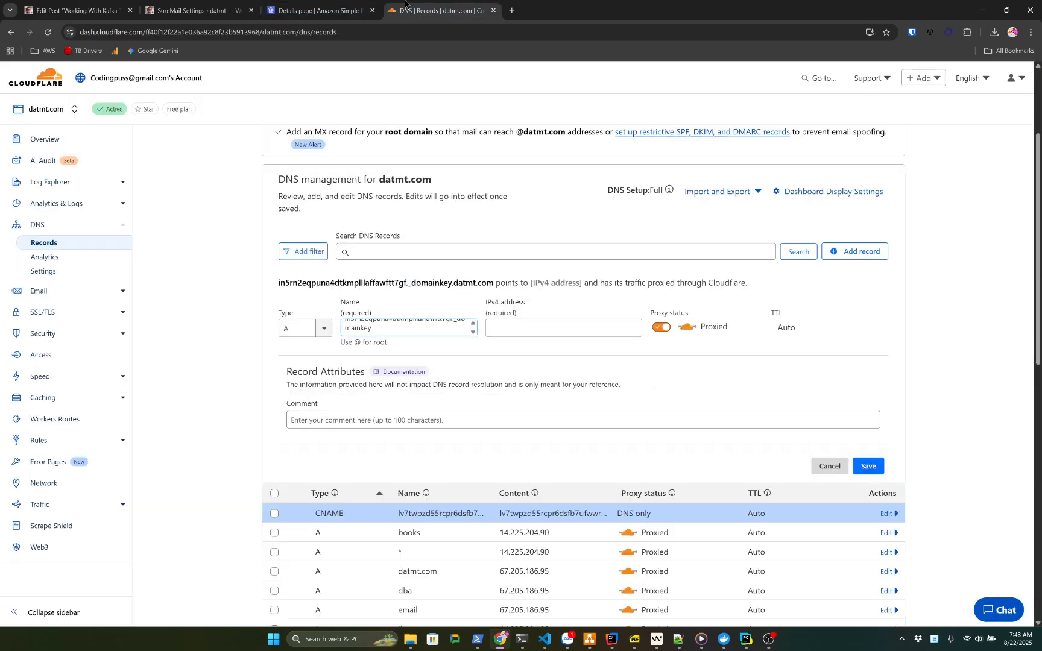
pyautogui.click(540, 342)
pyautogui.hotkey('ctrl', 'v')
pyautogui.click(661, 339)
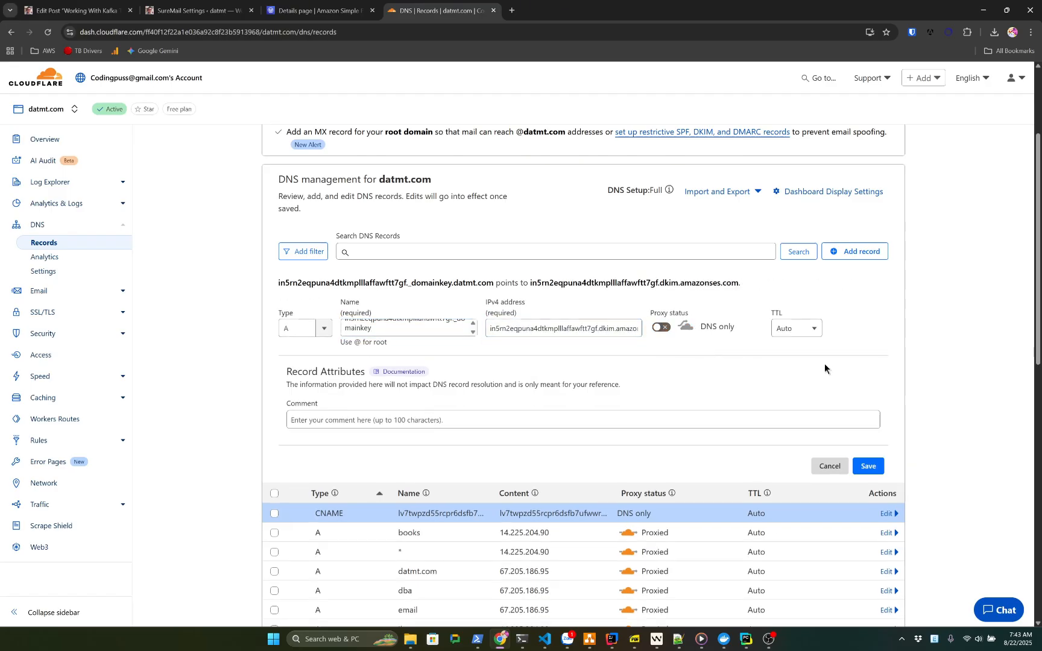
pyautogui.click(304, 328)
pyautogui.click(296, 426)
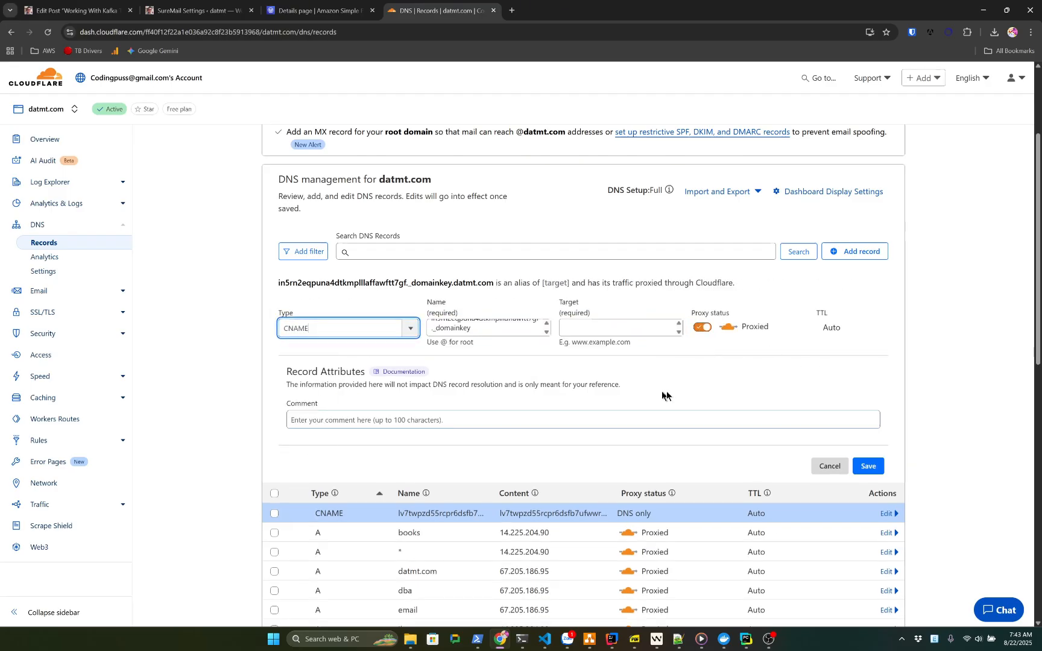
pyautogui.click(622, 334)
pyautogui.hotkey('ctrl', 'v')
# Set the second DKIM CNAME to DNS only and save it
pyautogui.hotkey('ctrl', 'a')
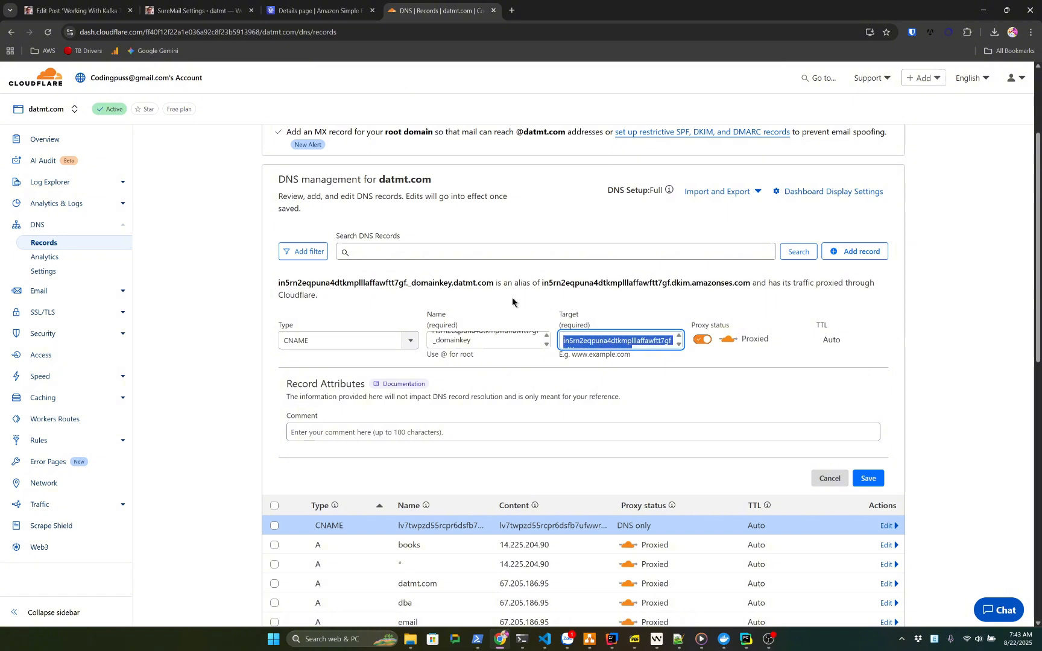
pyautogui.click(511, 343)
pyautogui.hotkey('ctrl', 'a')
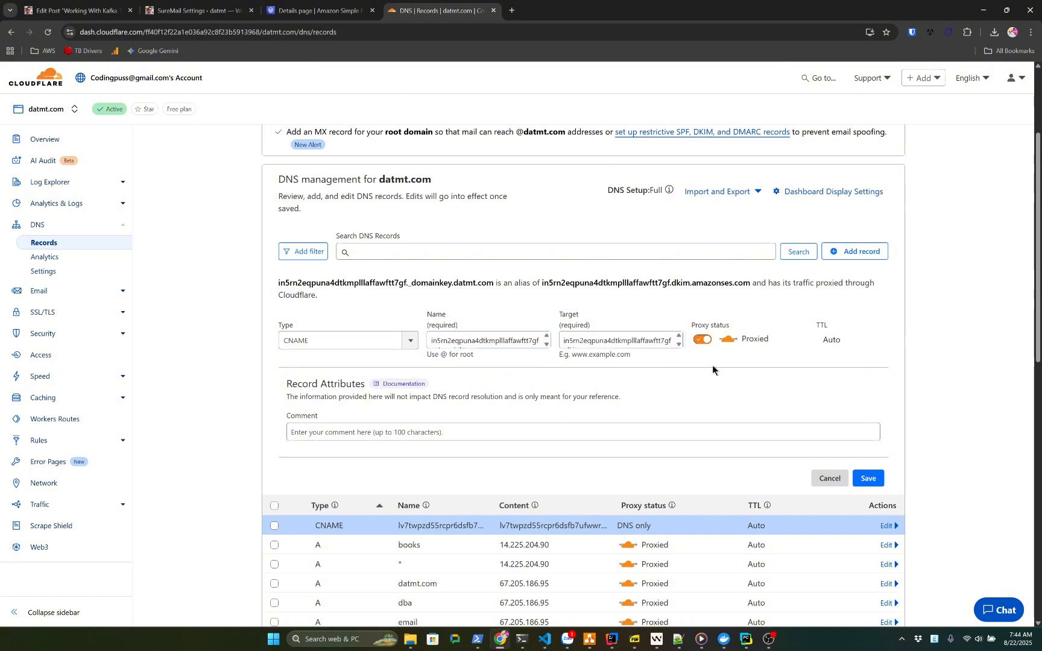
pyautogui.click(699, 340)
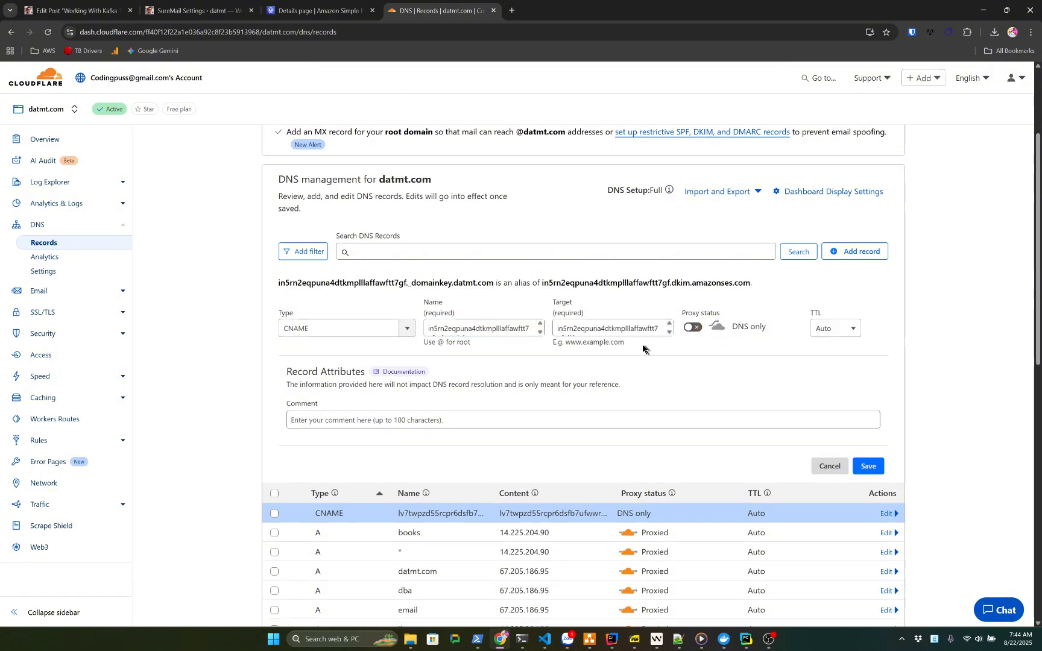
pyautogui.click(868, 465)
# Copy the third DKIM record's name from SES for the next record
pyautogui.click(320, 10)
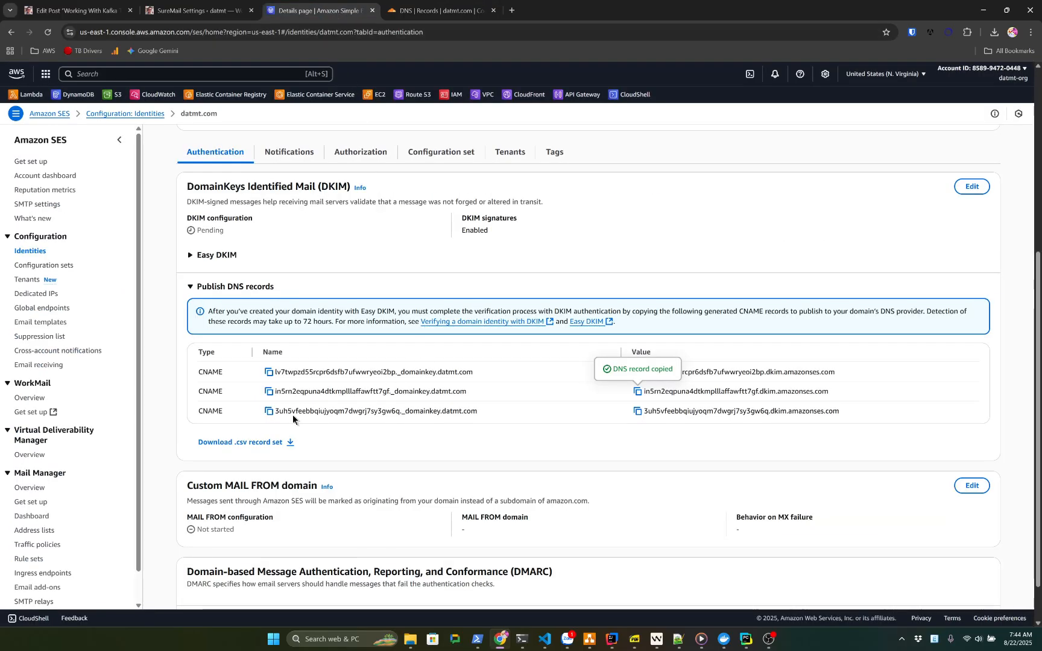
pyautogui.click(269, 411)
pyautogui.hotkey('ctrl', 'Tab')
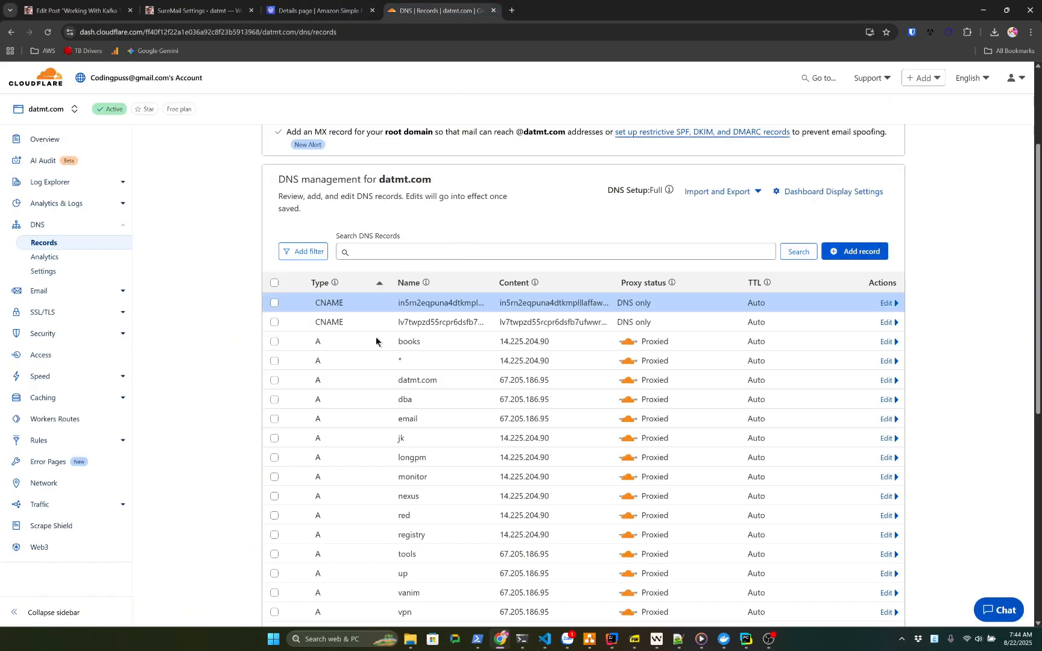
# Add a CNAME record named 3uh5vfeebbqiujyoqm7dwgrj7sy3gw6q._domainkey, without the .datmt.com suffix
pyautogui.click(855, 251)
pyautogui.click(324, 328)
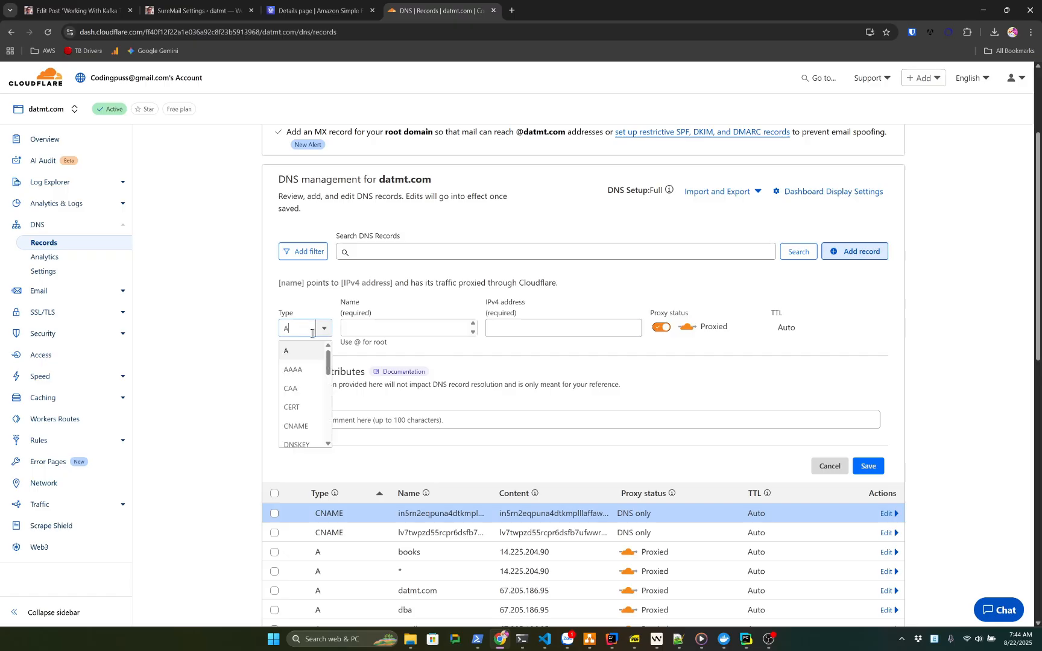
pyautogui.click(298, 425)
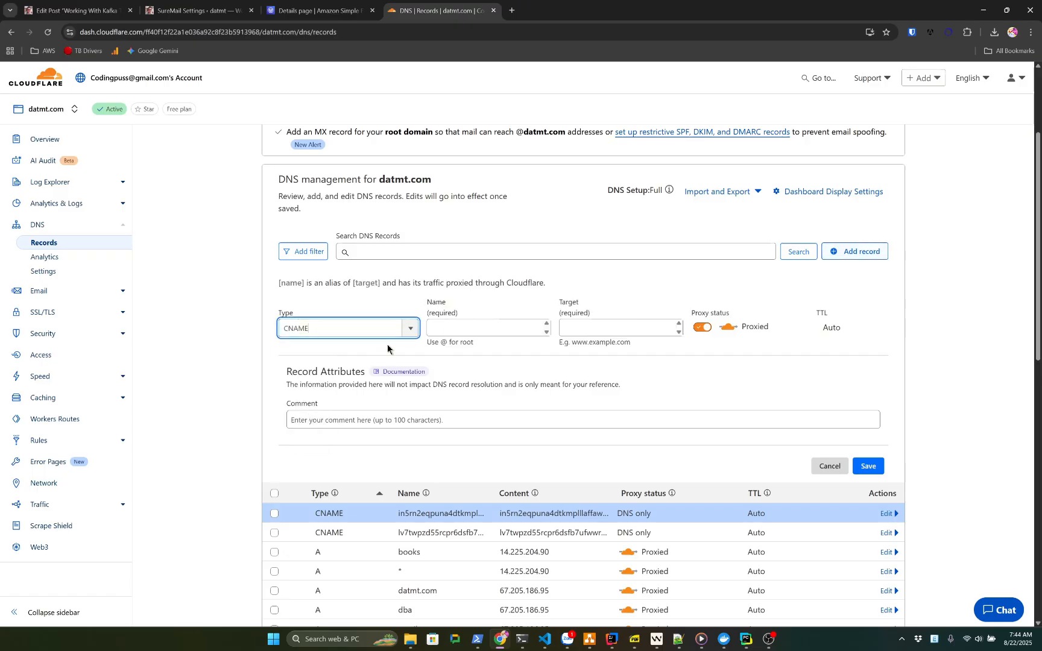
pyautogui.click(473, 329)
pyautogui.hotkey('ctrl', 'v')
pyautogui.moveTo(482, 328); pyautogui.dragTo(520, 332)
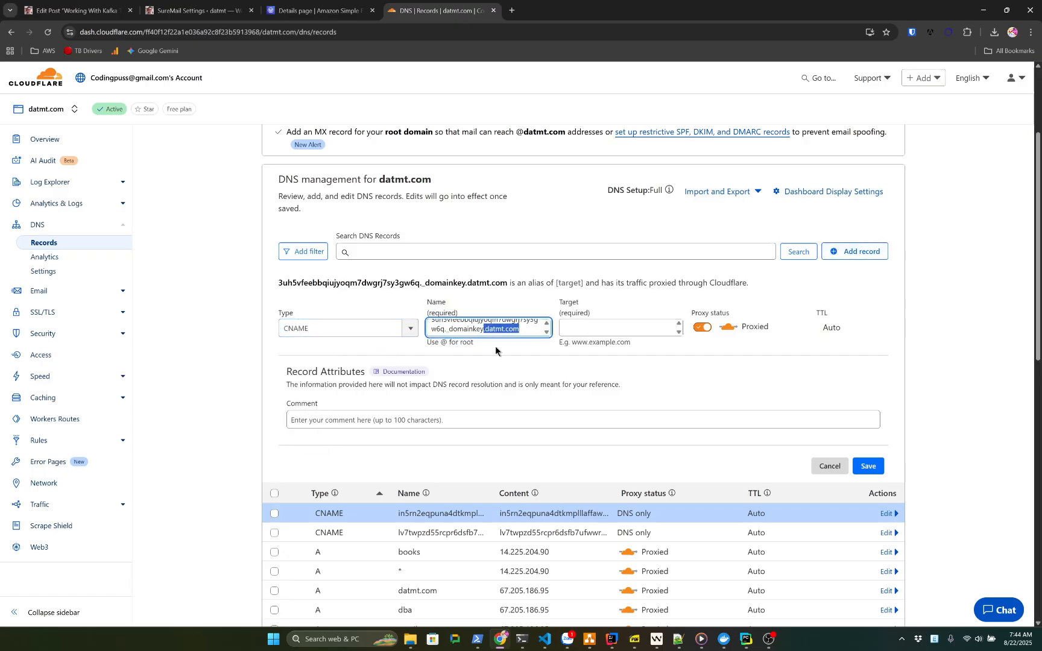
pyautogui.press('BackSpace')
# Target the third DKIM dkim.amazonses.com value, set DNS only, and save the record
pyautogui.click(320, 11)
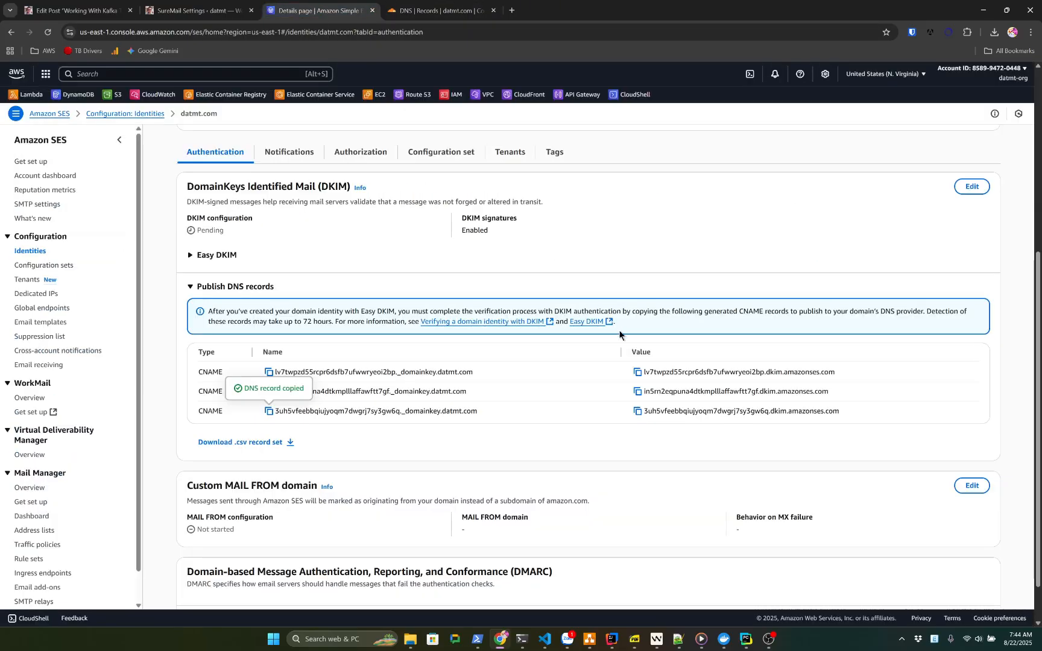
pyautogui.click(638, 411)
pyautogui.click(437, 10)
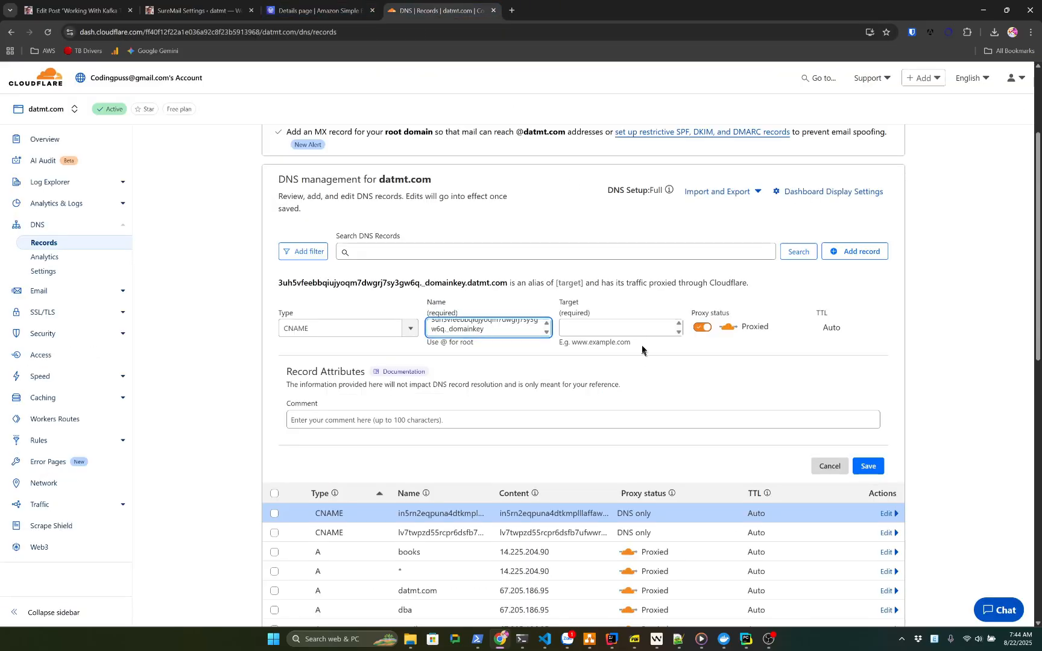
pyautogui.click(651, 332)
pyautogui.hotkey('ctrl', 'v')
pyautogui.click(694, 328)
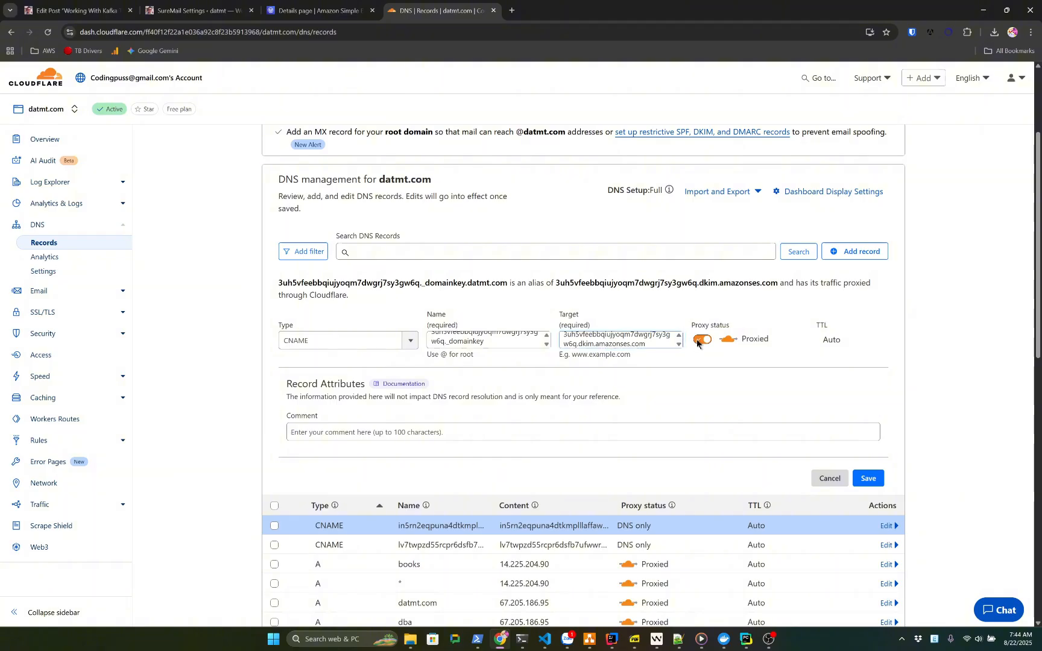
pyautogui.click(869, 465)
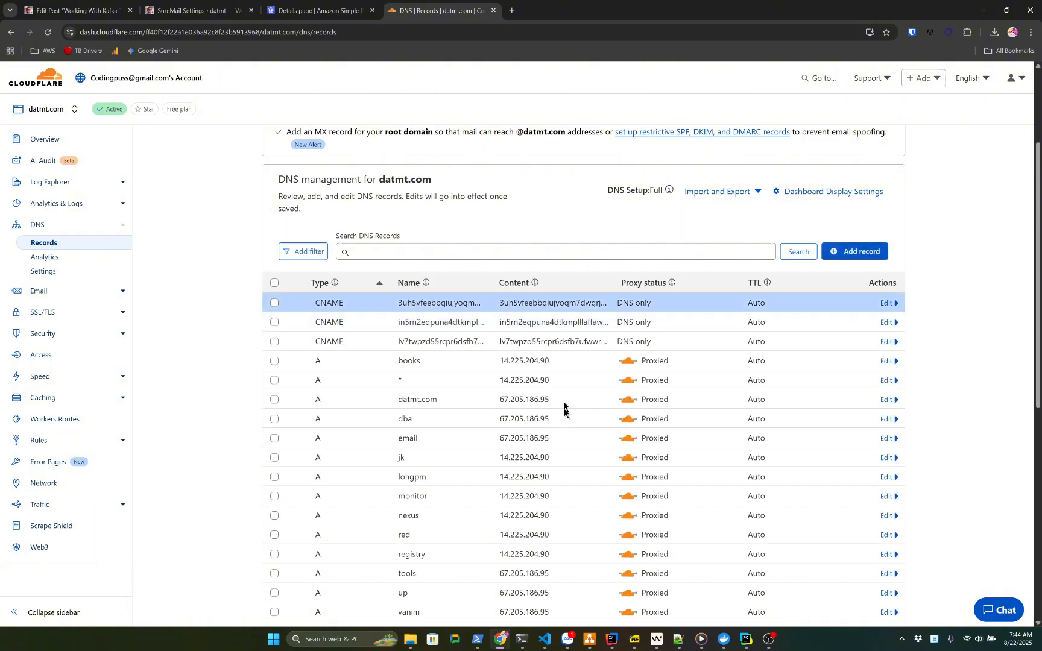
# Confirm datmt.com shows identity status Verified, DKIM configuration Successful and signatures enabled
pyautogui.click(313, 12)
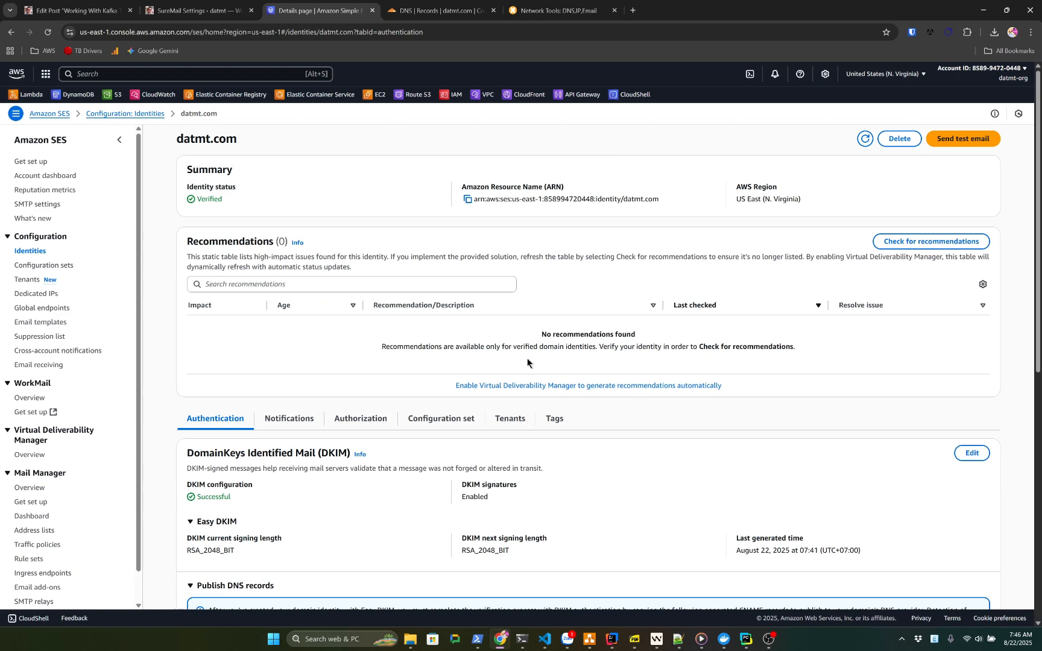
pyautogui.moveTo(192, 200)
pyautogui.mouseDown()
pyautogui.moveTo(233, 201)
pyautogui.moveTo(198, 199)
pyautogui.mouseUp()
pyautogui.click(211, 201)
pyautogui.doubleClick(201, 202)
pyautogui.click(229, 201)
pyautogui.click(239, 207)
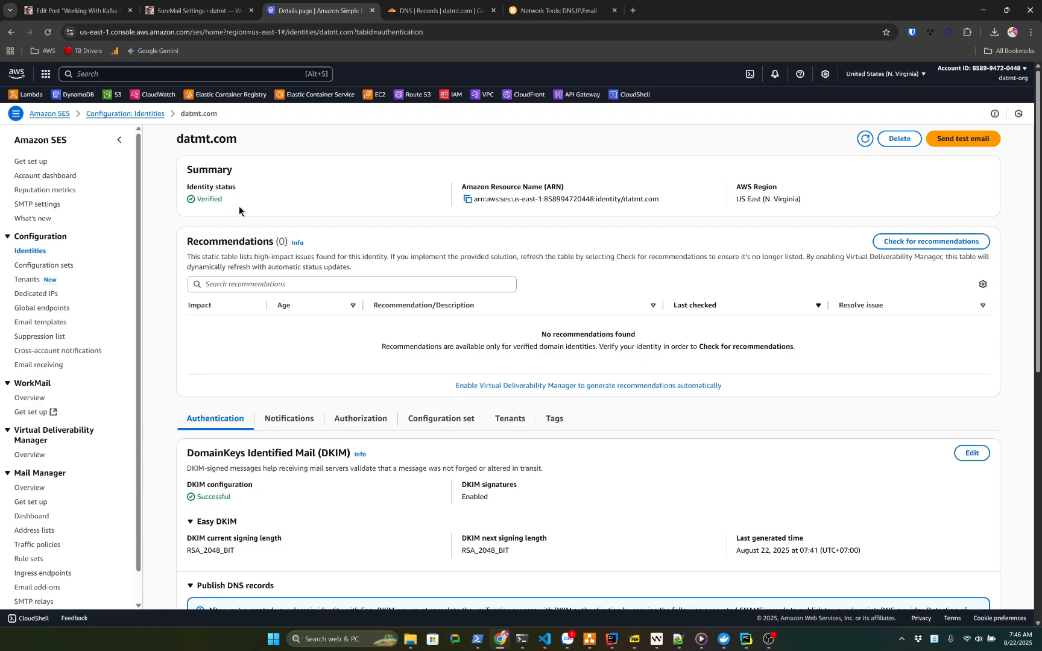
pyautogui.scroll(-2, 342, 348)
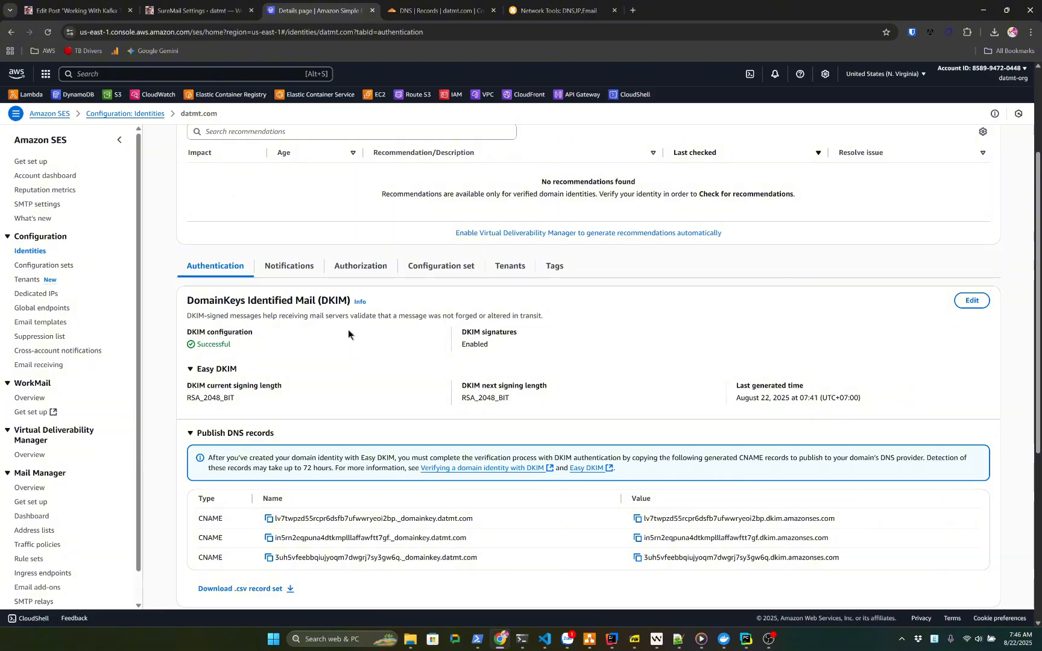
pyautogui.scroll(2, 391, 349)
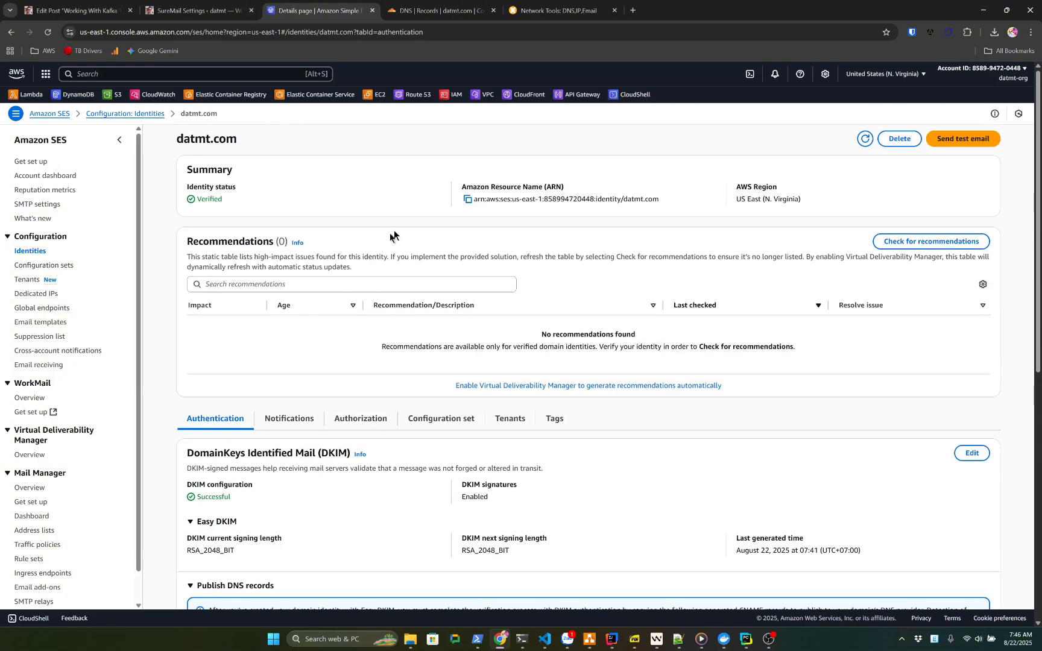
# Replace the Gmail From Email with the datmt.com contact address and save the AWS connection
pyautogui.hotkey('ctrl', 'shift', 'Tab')
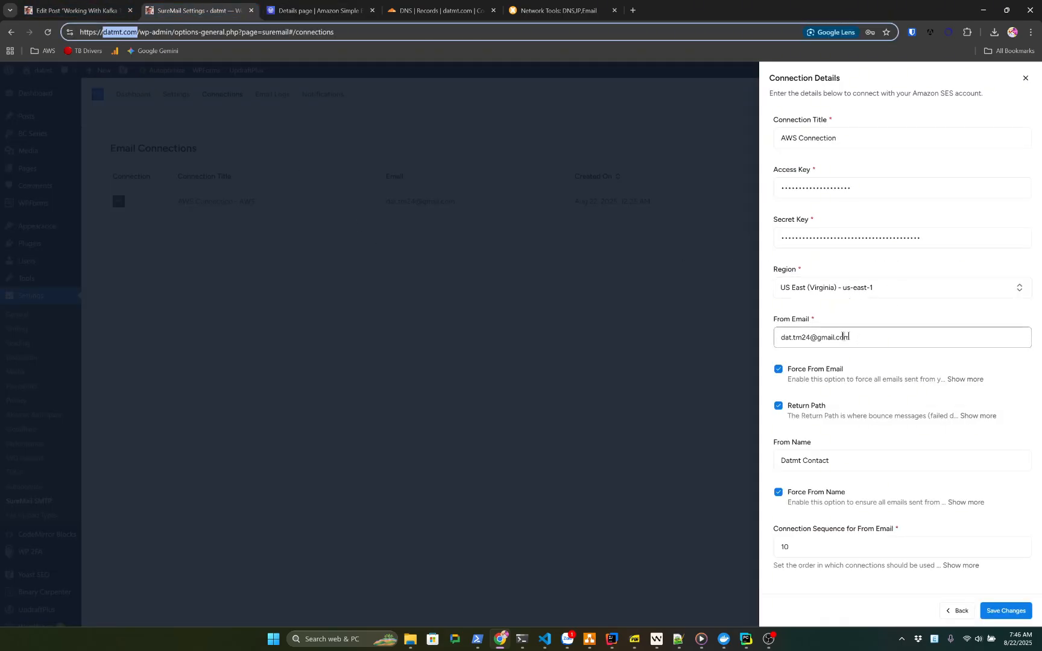
pyautogui.tripleClick(814, 338)
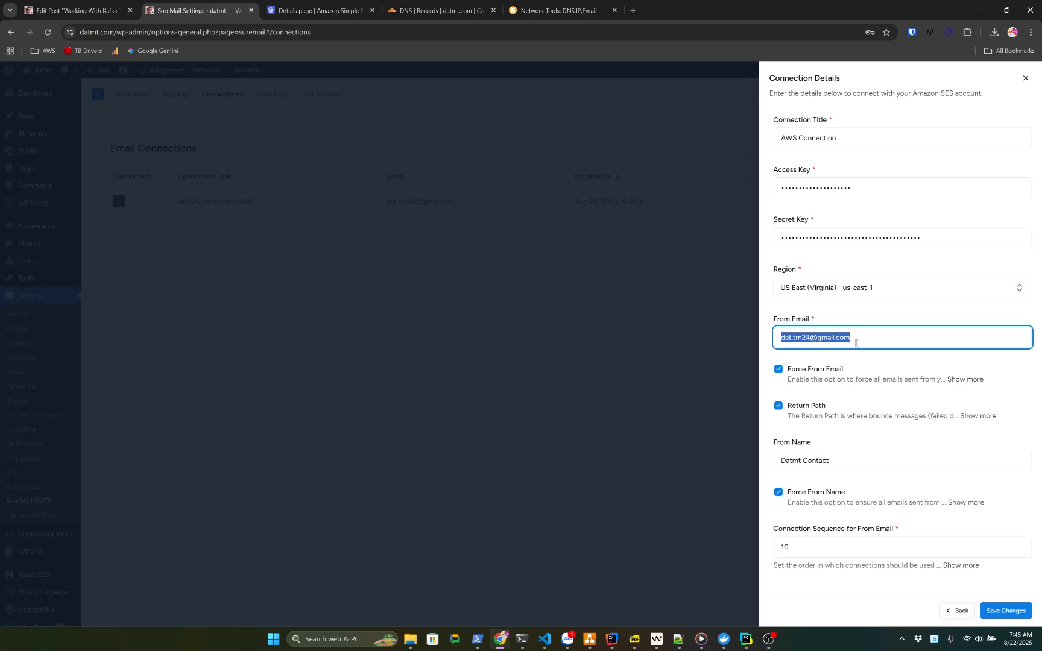
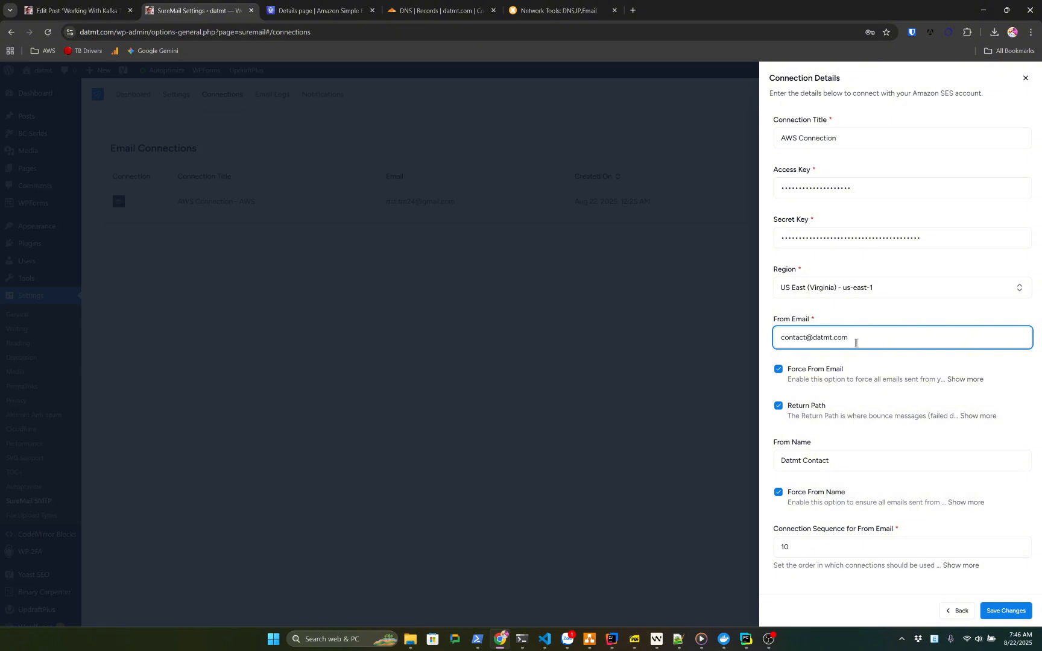
pyautogui.moveTo(862, 342); pyautogui.dragTo(776, 326)
pyautogui.click(804, 336)
pyautogui.tripleClick(794, 336)
pyautogui.click(833, 337)
pyautogui.moveTo(856, 338); pyautogui.dragTo(766, 326)
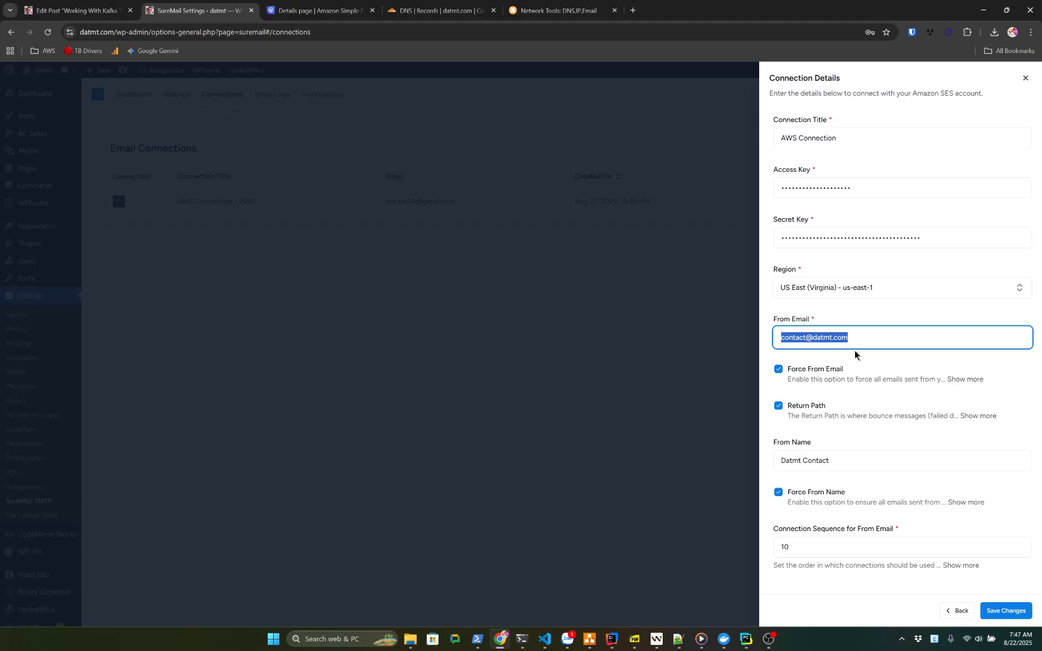
pyautogui.click(875, 343)
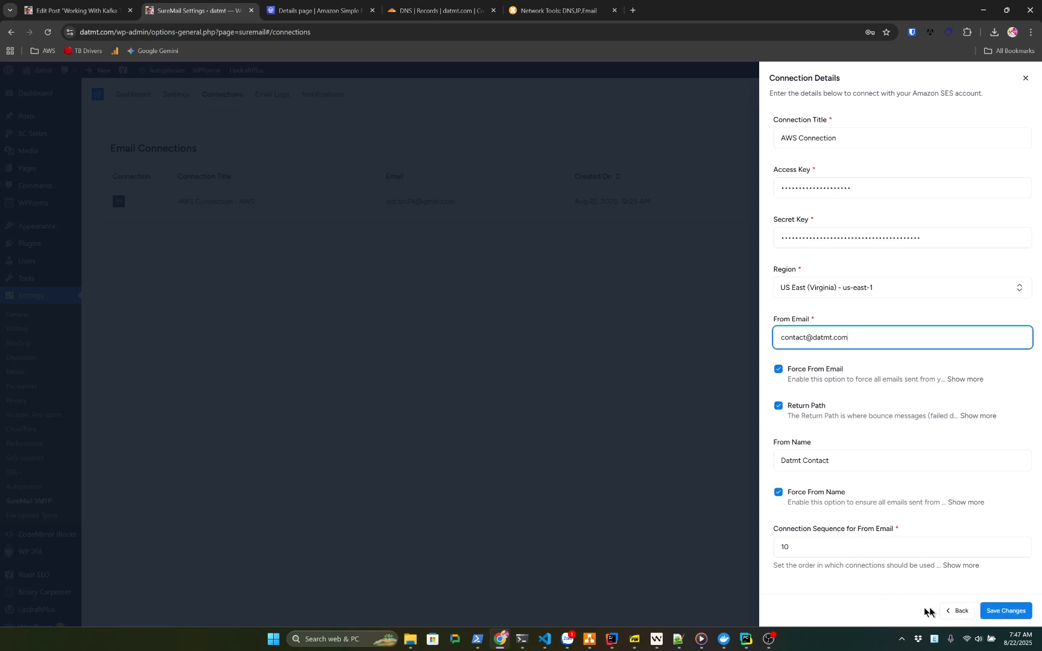
pyautogui.click(1018, 615)
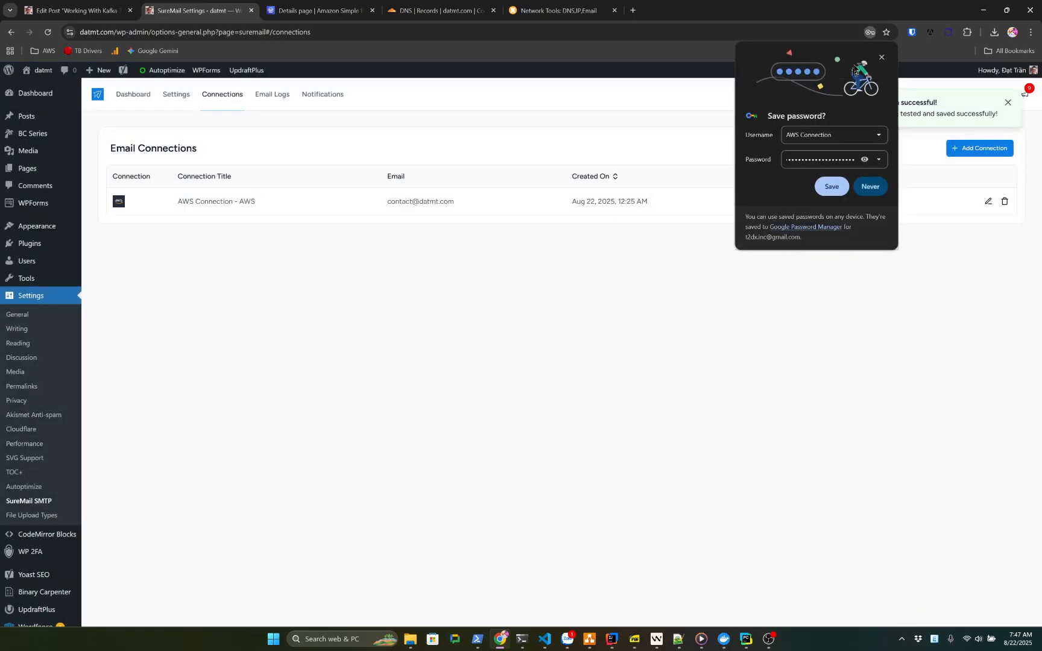
# Edit the AWS connection's From Email and save, which fails SES verification
pyautogui.click(881, 58)
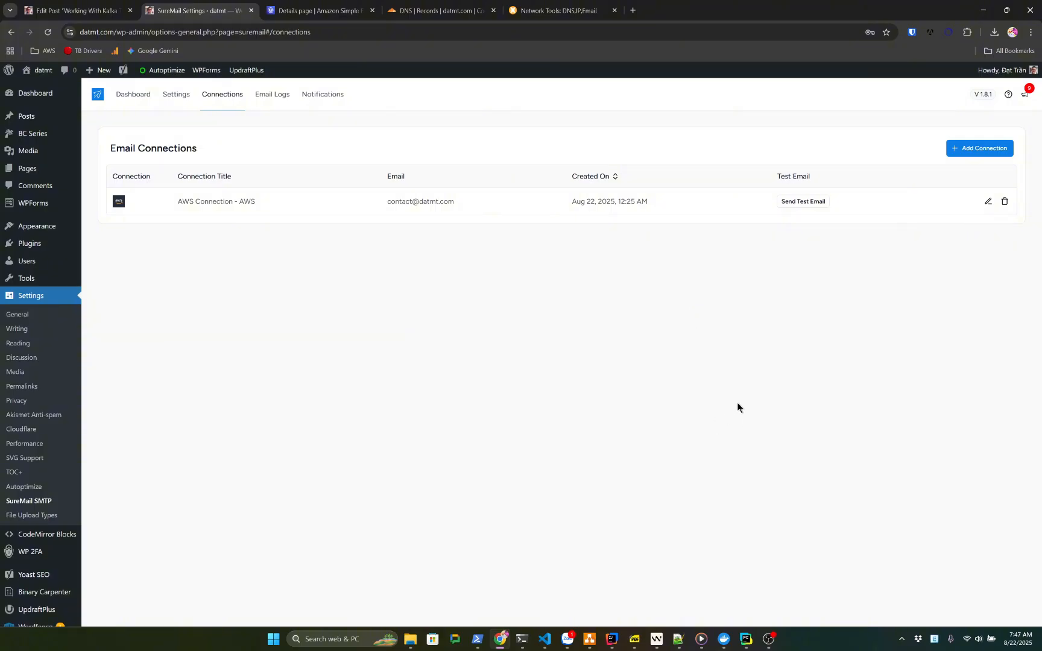
pyautogui.click(988, 203)
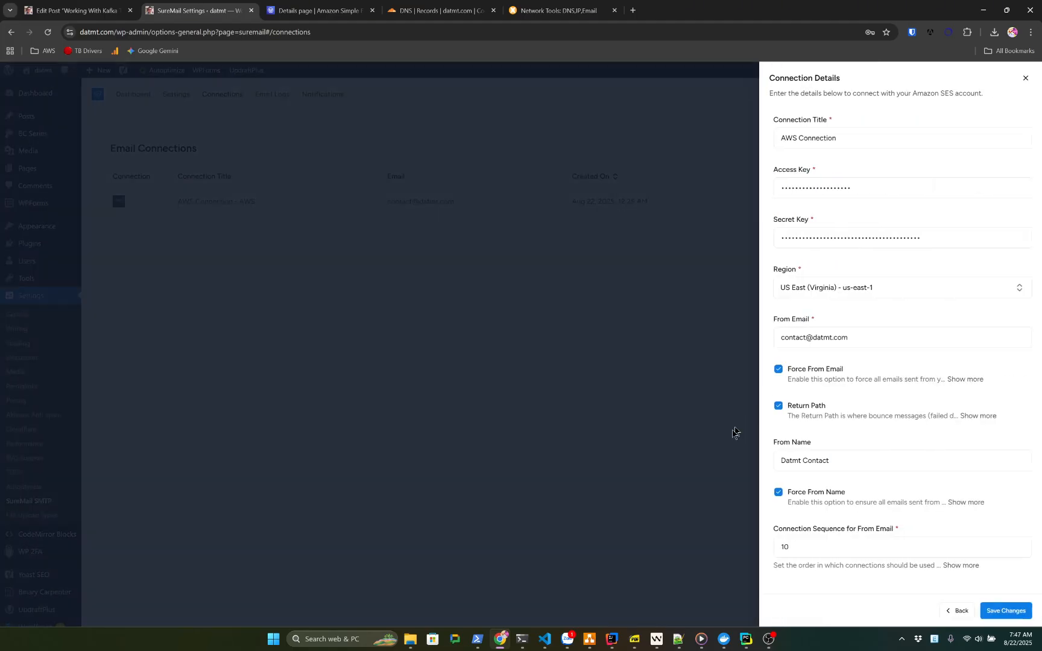
pyautogui.click(832, 335)
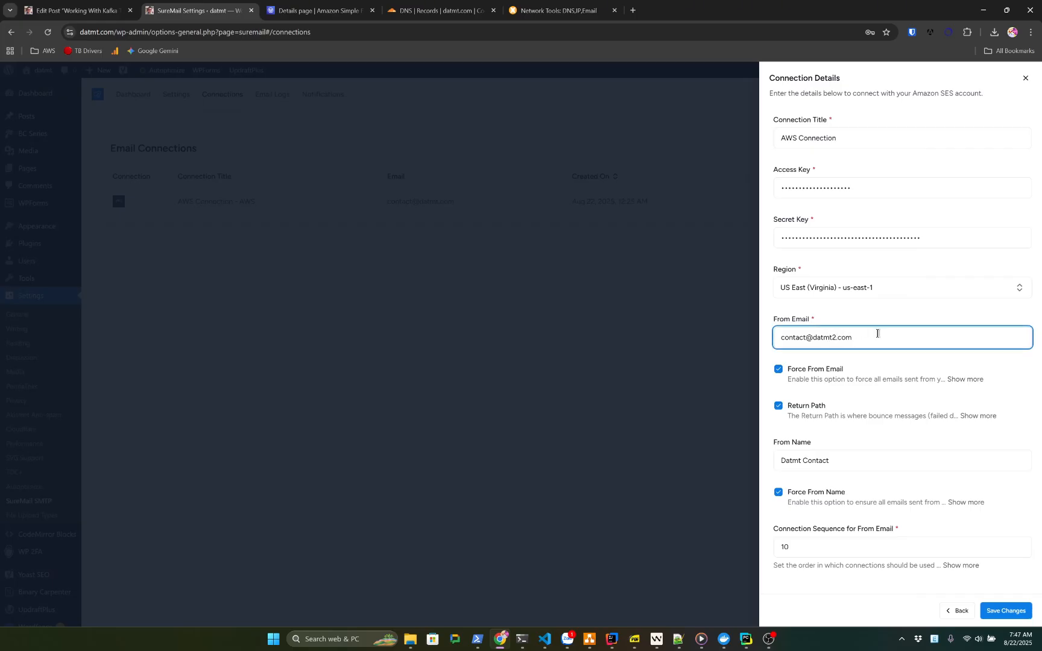
pyautogui.click(994, 609)
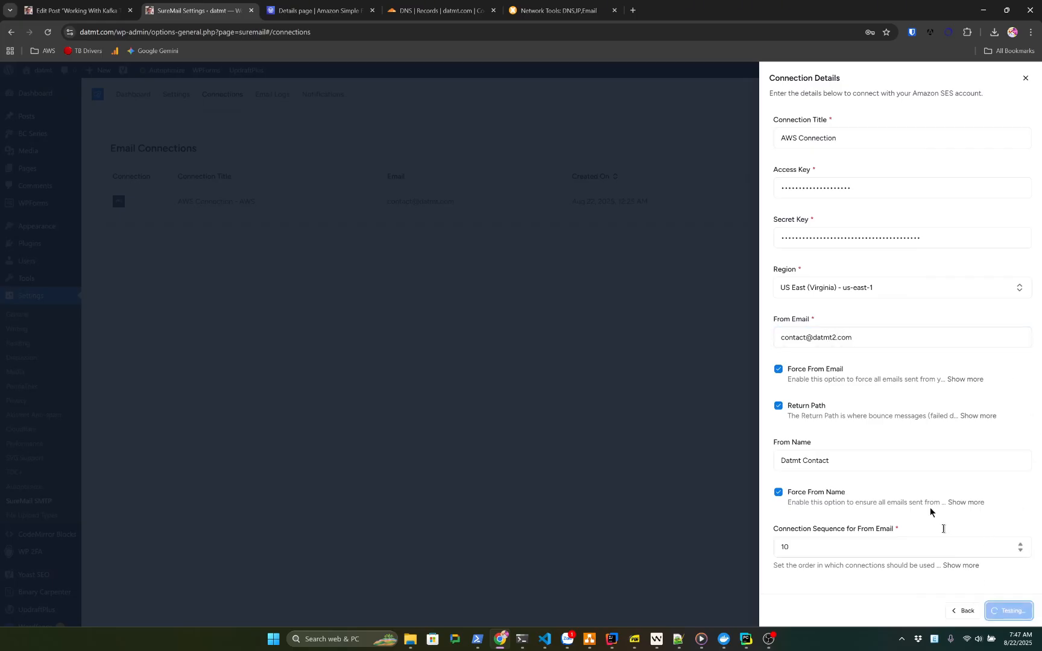
pyautogui.moveTo(866, 102); pyautogui.dragTo(931, 136)
pyautogui.moveTo(861, 114); pyautogui.dragTo(922, 137)
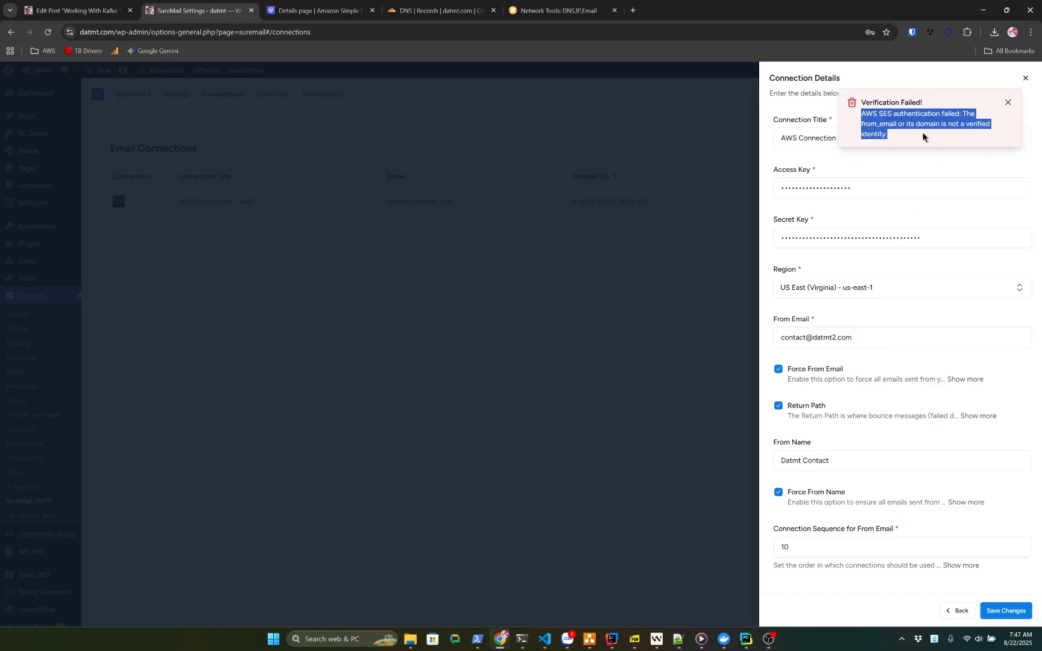
pyautogui.click(923, 128)
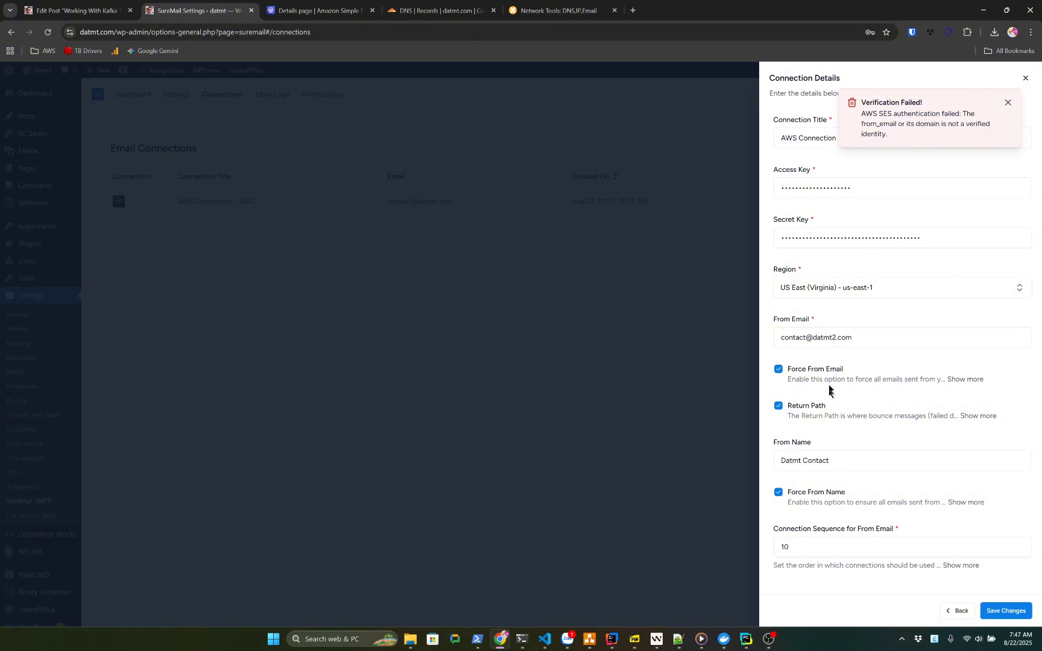
pyautogui.click(837, 339)
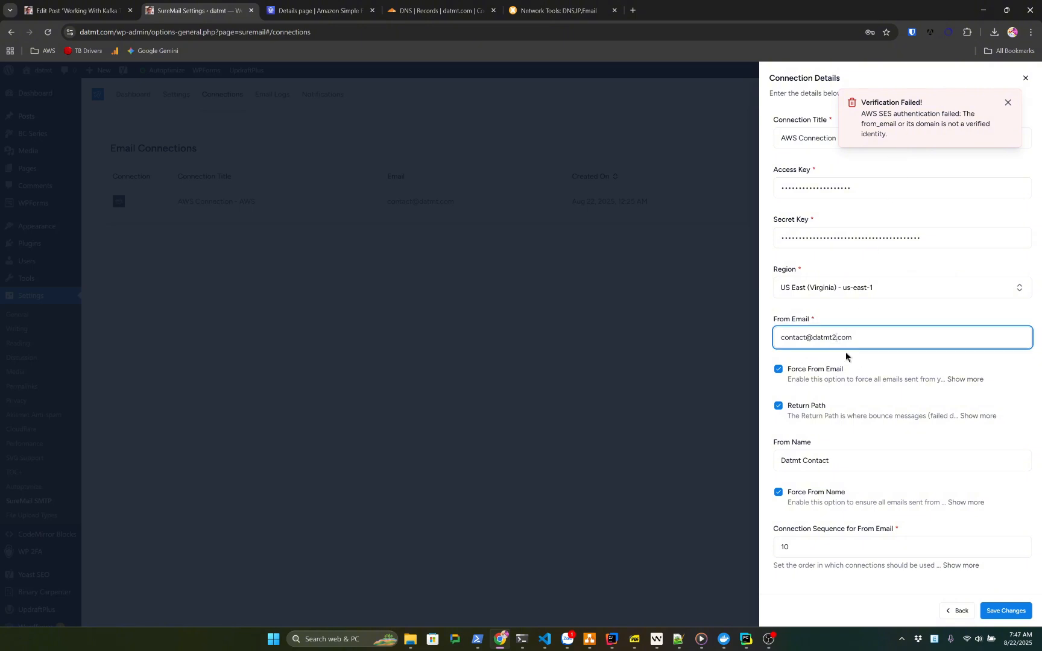
pyautogui.click(998, 611)
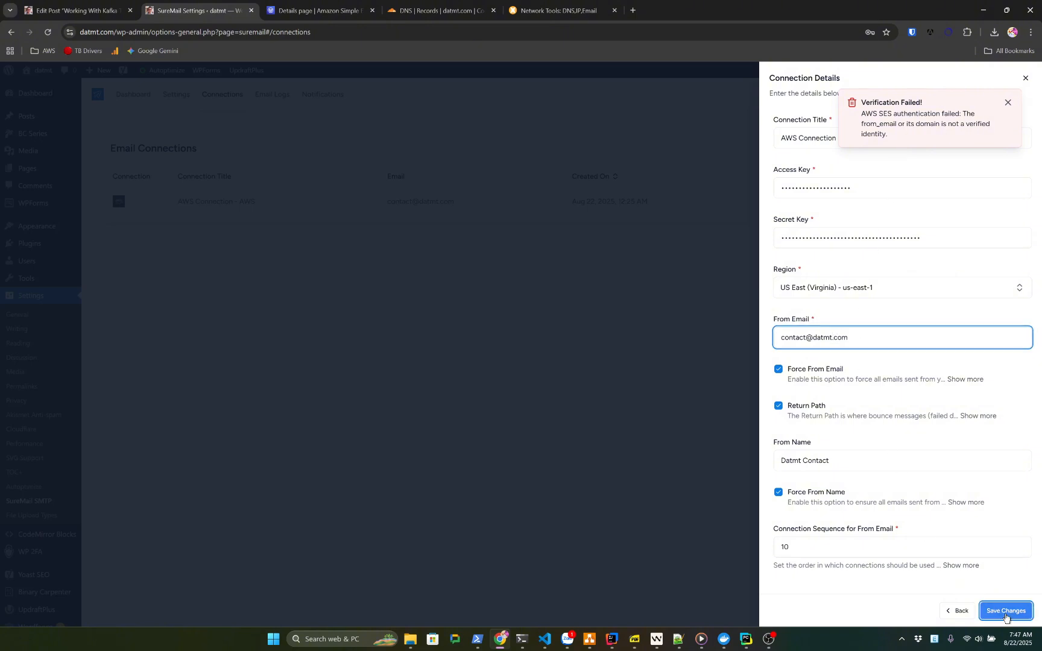
# Close the Connection Details, clear the notices and reopen the AWS connection's details
pyautogui.click(1026, 78)
pyautogui.click(1008, 101)
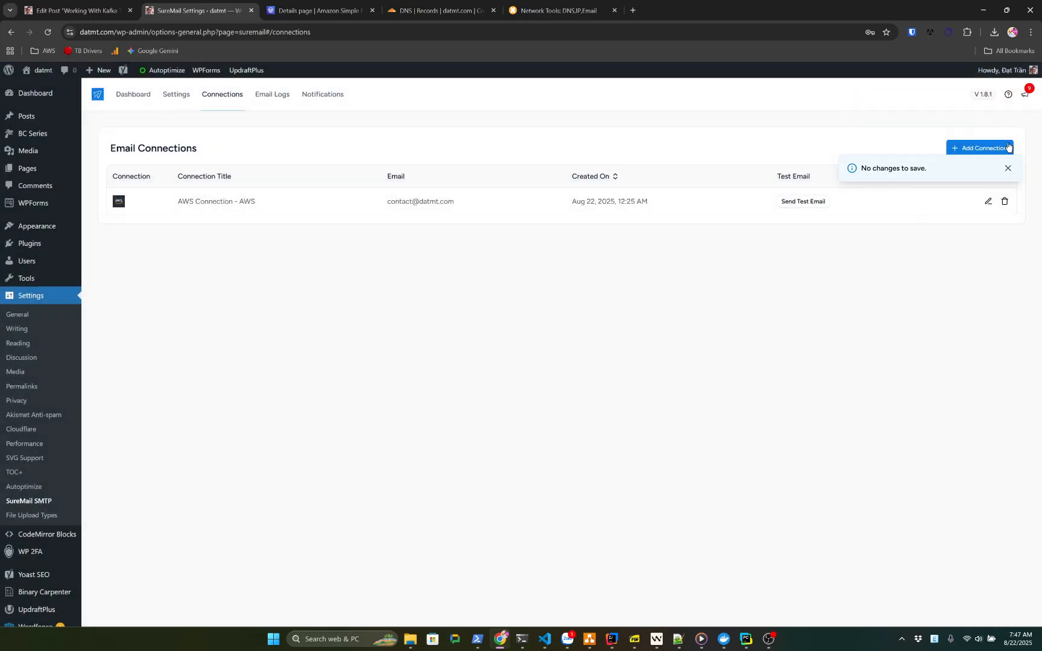
pyautogui.click(1008, 102)
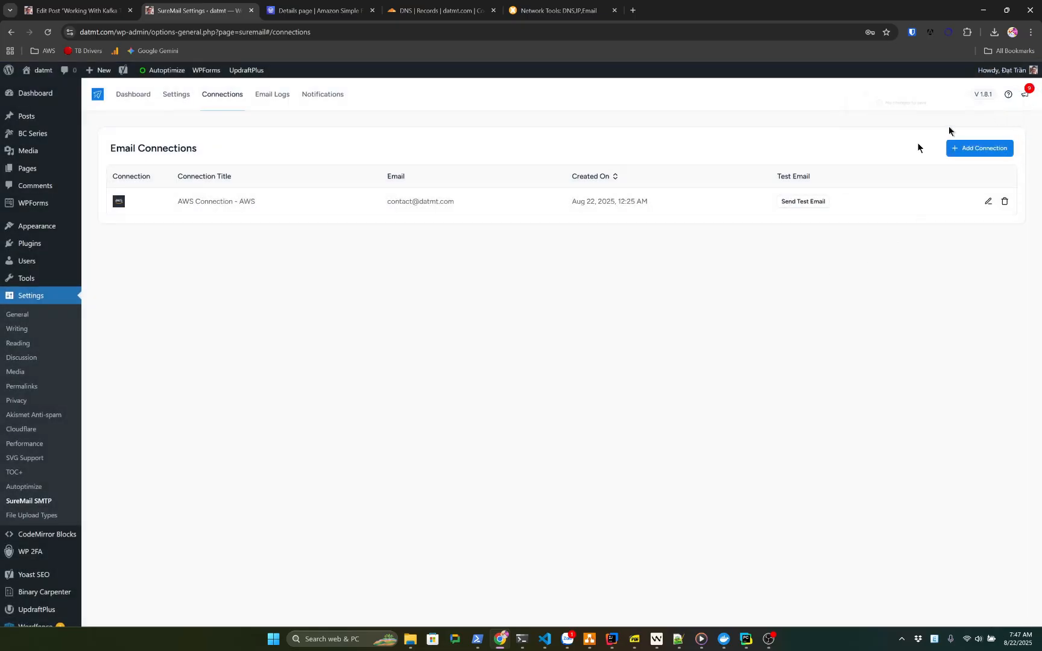
pyautogui.click(988, 202)
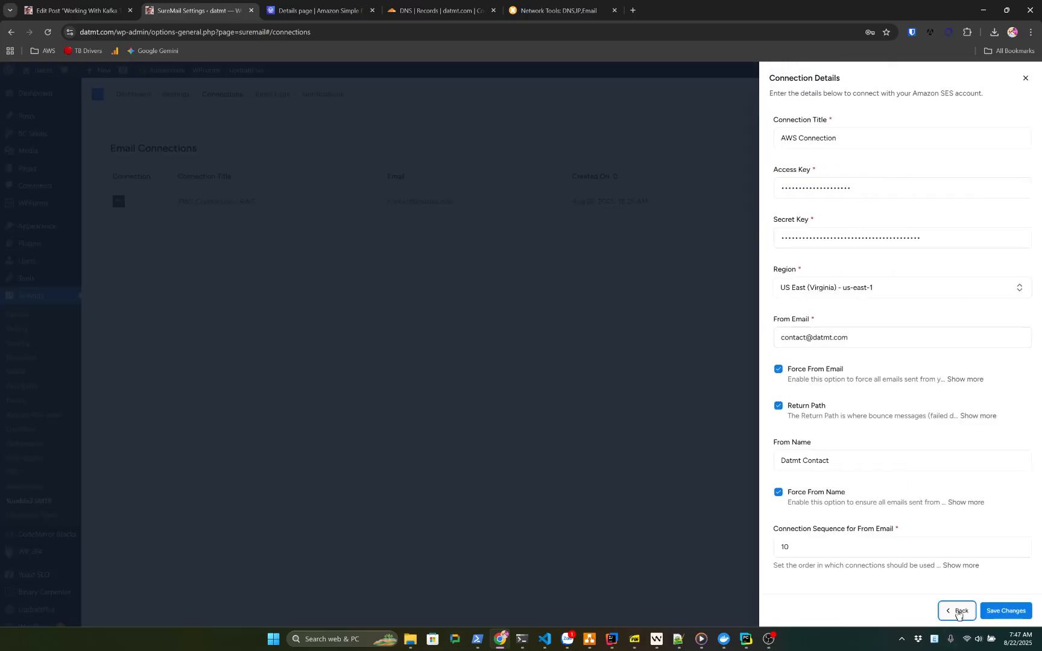
# Leave the connection panels and bring up the AWS row's test email form with the recipient
pyautogui.click(958, 611)
pyautogui.click(1026, 79)
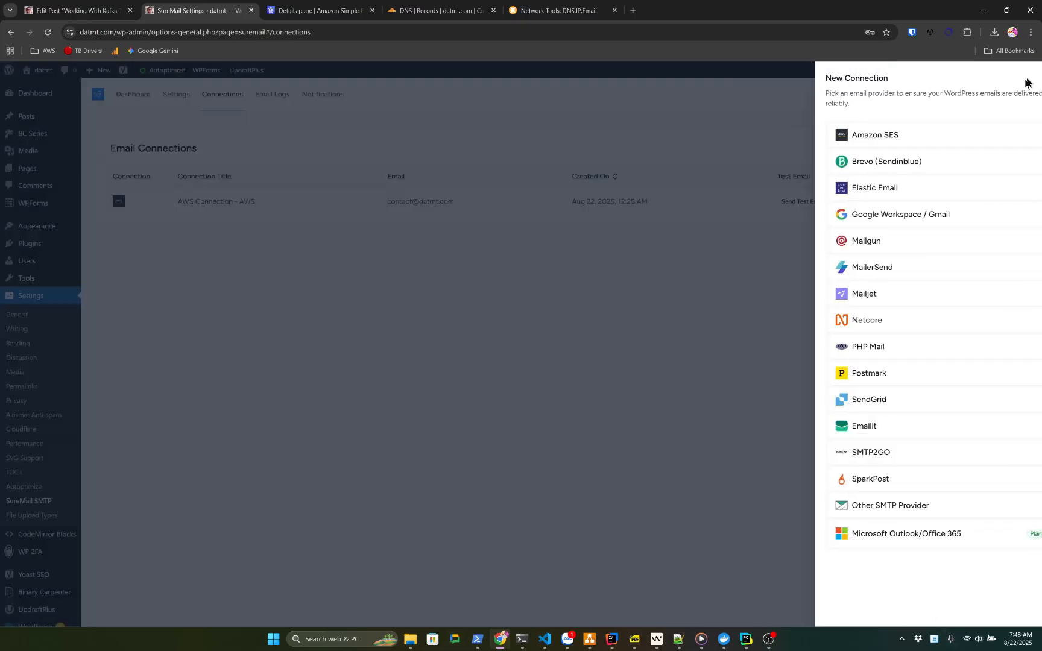
pyautogui.click(803, 201)
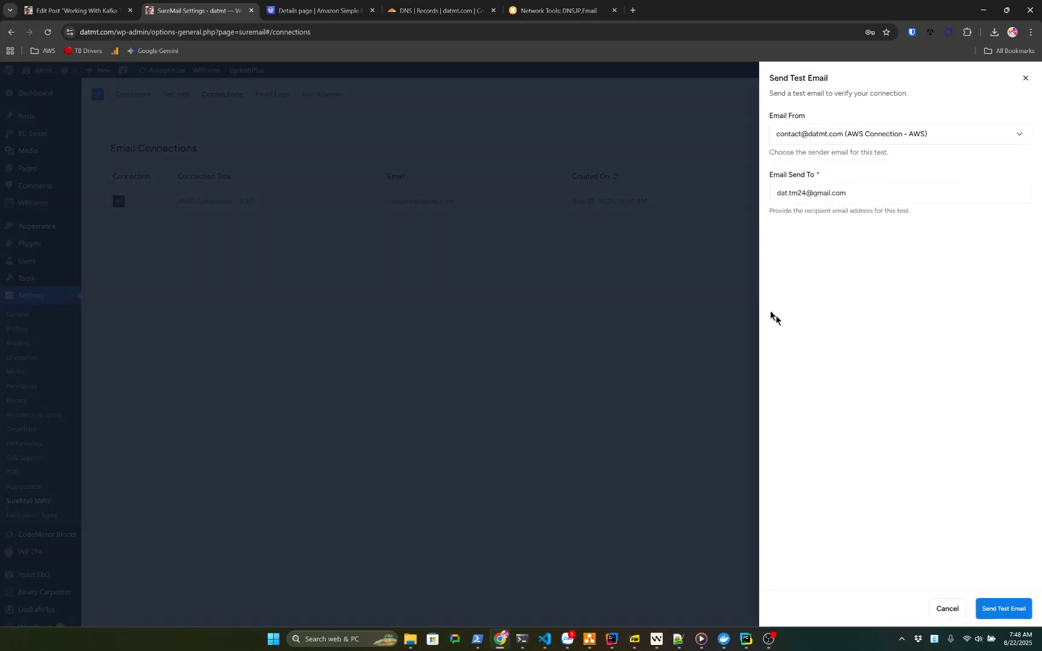
pyautogui.tripleClick(825, 194)
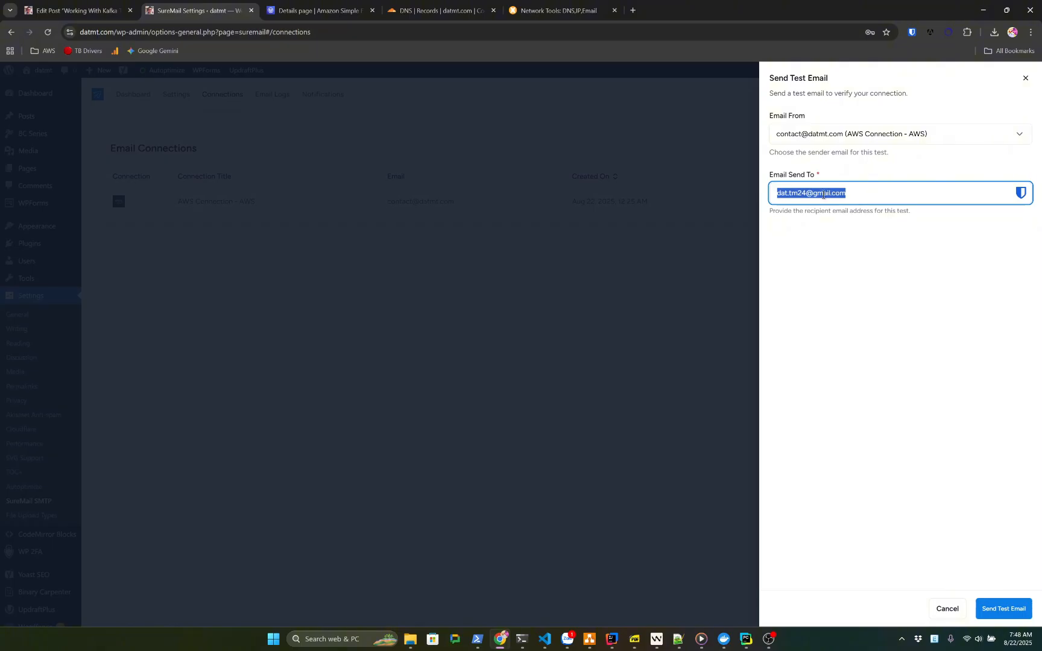
pyautogui.click(823, 194)
# Send the test email over the AWS connection and dismiss the save-password prompt
pyautogui.click(1002, 608)
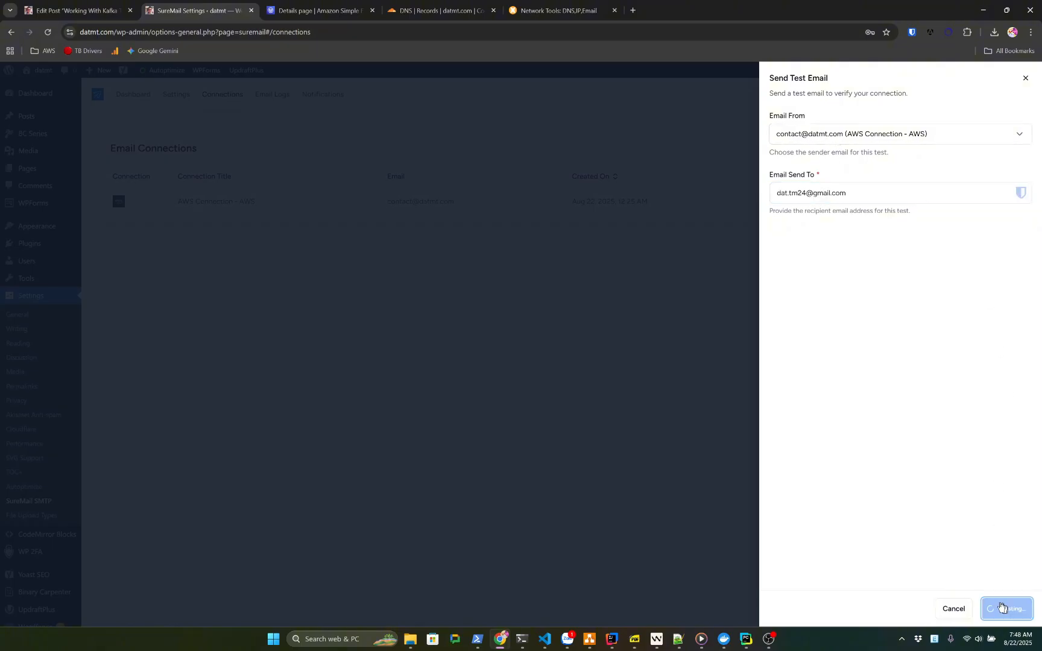
pyautogui.click(646, 384)
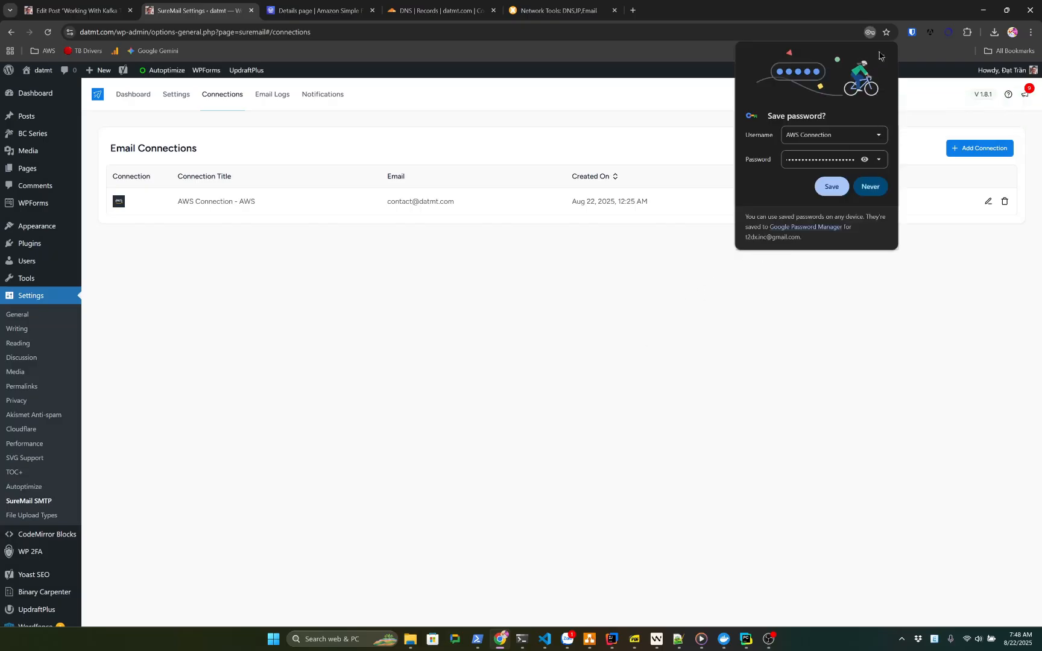
pyautogui.click(831, 187)
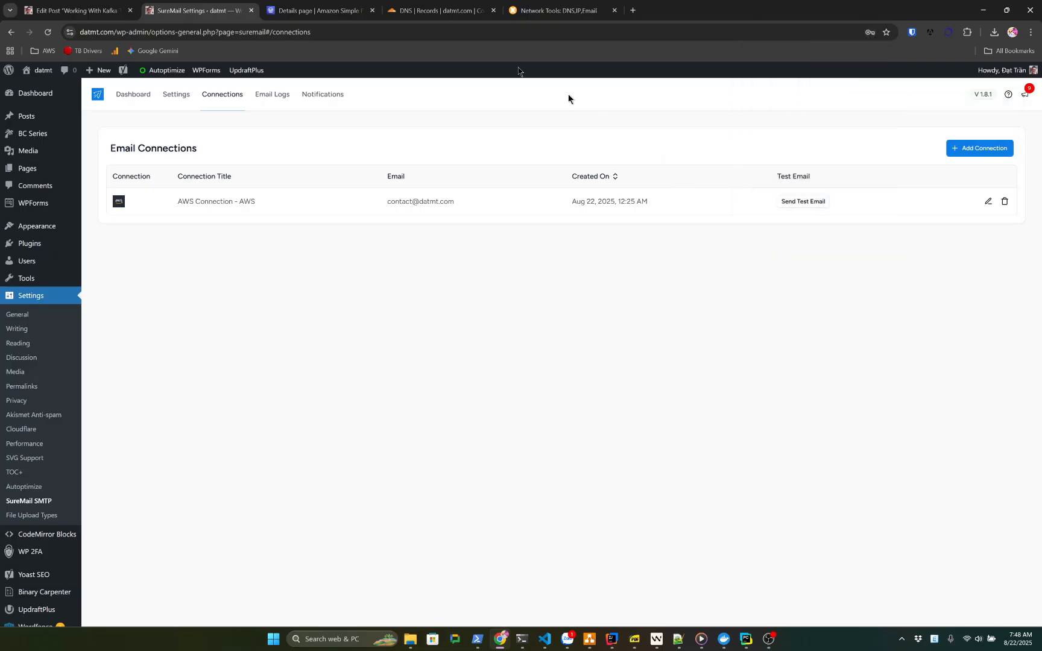
# Open Gmail in a new tab and open the 'SureMail: Test Email - datmt' message
pyautogui.click(633, 11)
pyautogui.write('email')
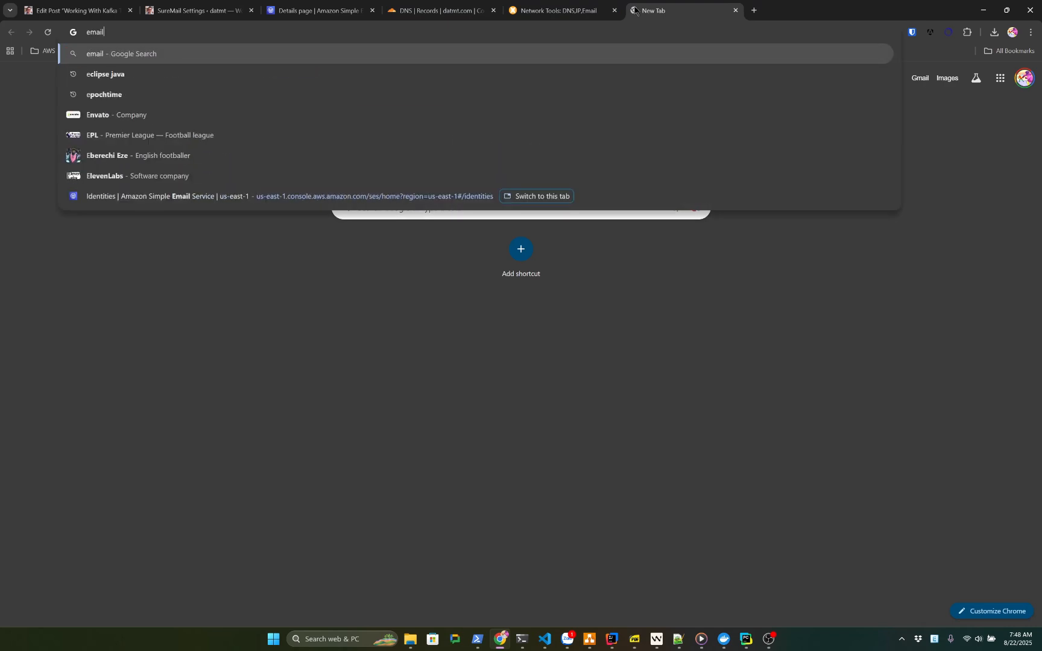
pyautogui.hotkey('ctrl', 'a')
pyautogui.write('g')
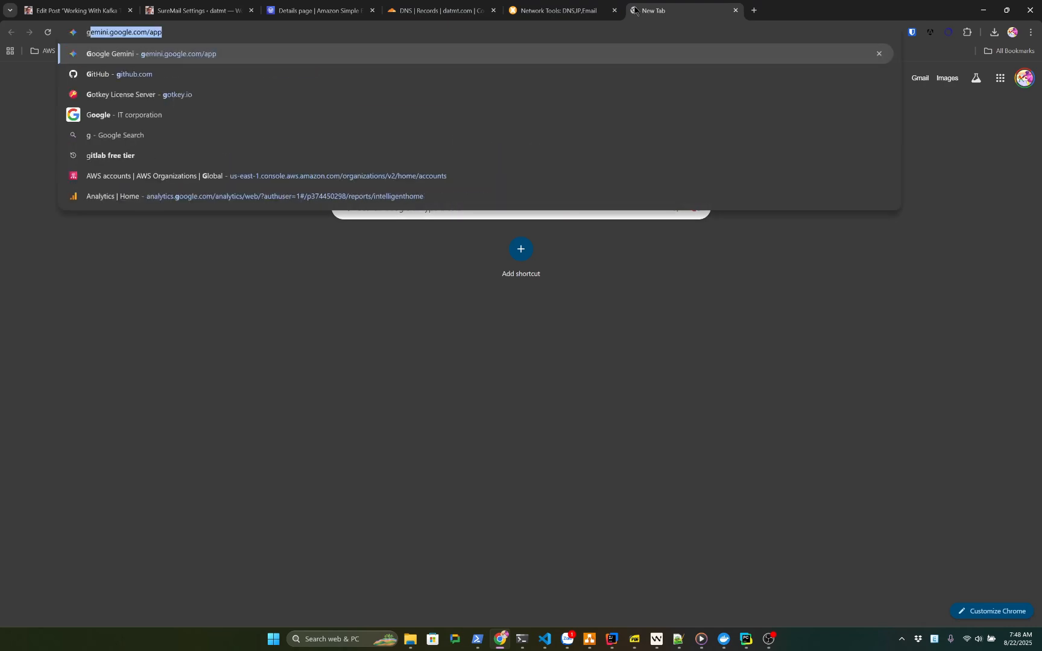
pyautogui.write('ma')
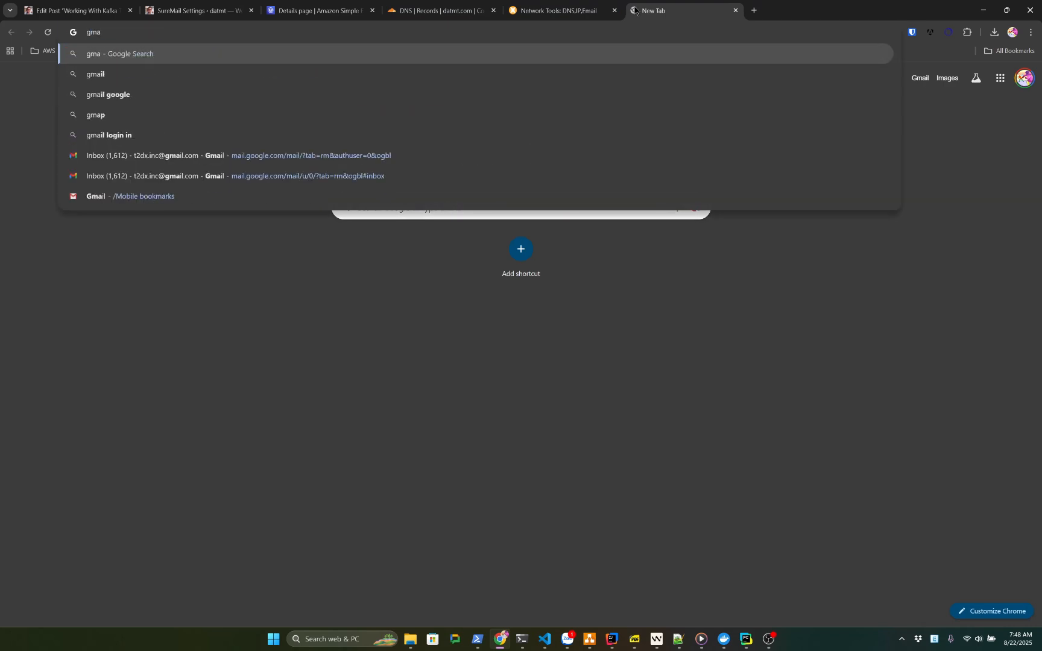
pyautogui.press('Escape')
pyautogui.click(919, 80)
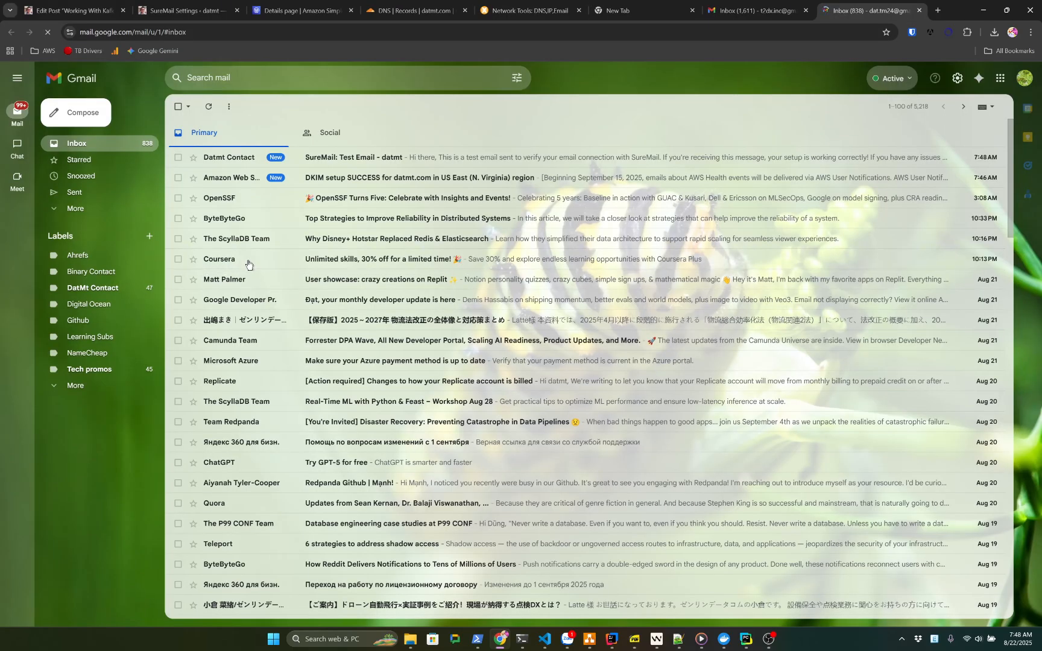
pyautogui.click(354, 158)
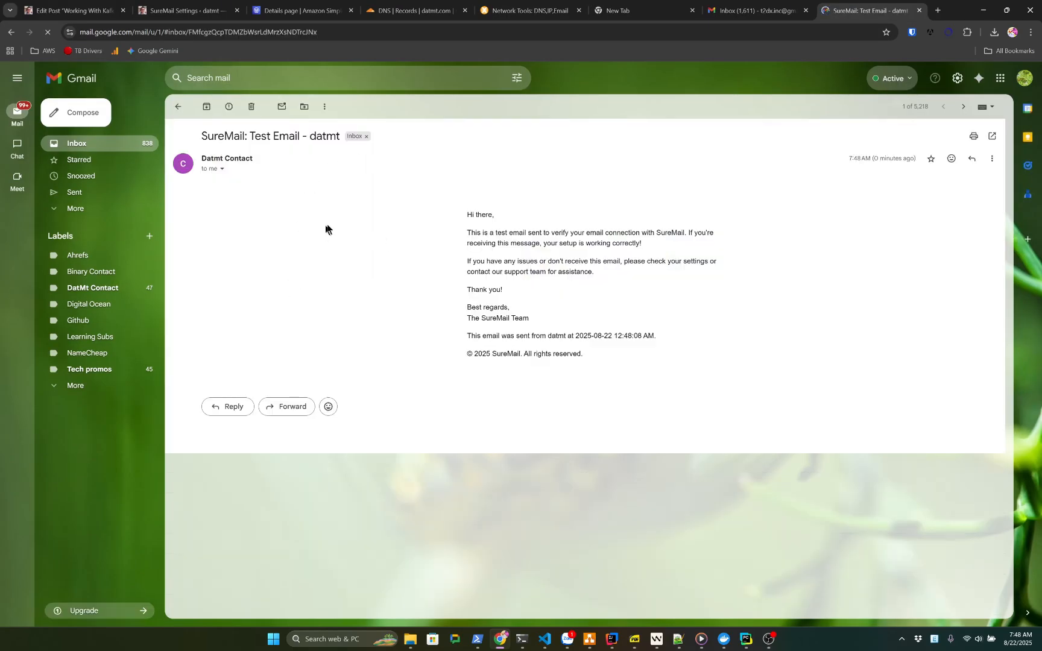
# Read through the body text of the SureMail test email
pyautogui.moveTo(481, 212); pyautogui.dragTo(619, 386)
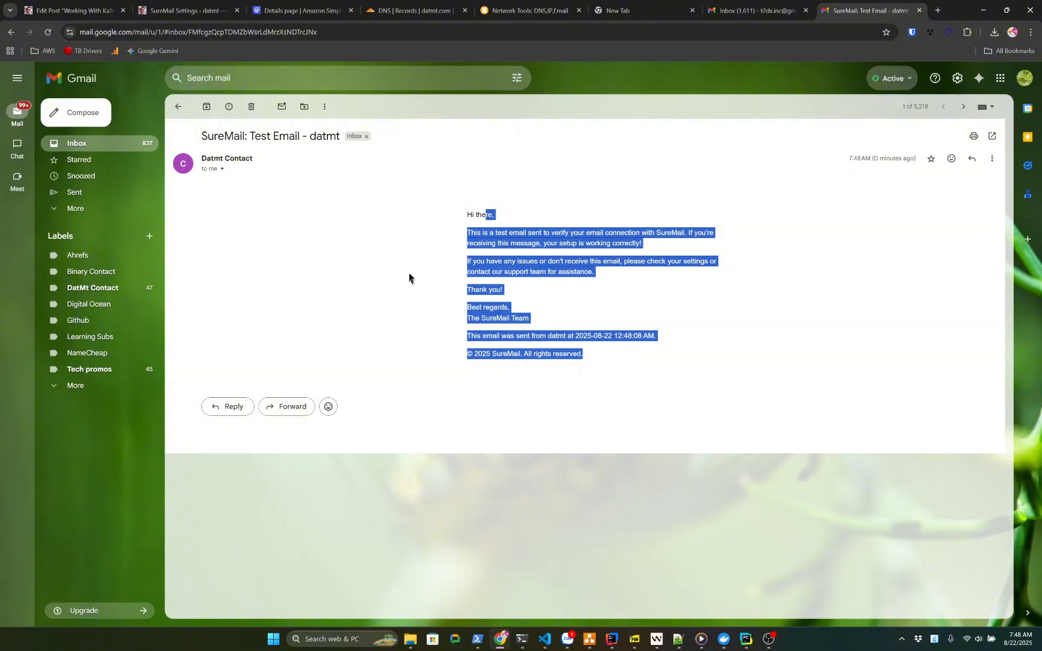
pyautogui.click(411, 272)
pyautogui.moveTo(472, 214); pyautogui.dragTo(647, 366)
pyautogui.click(594, 285)
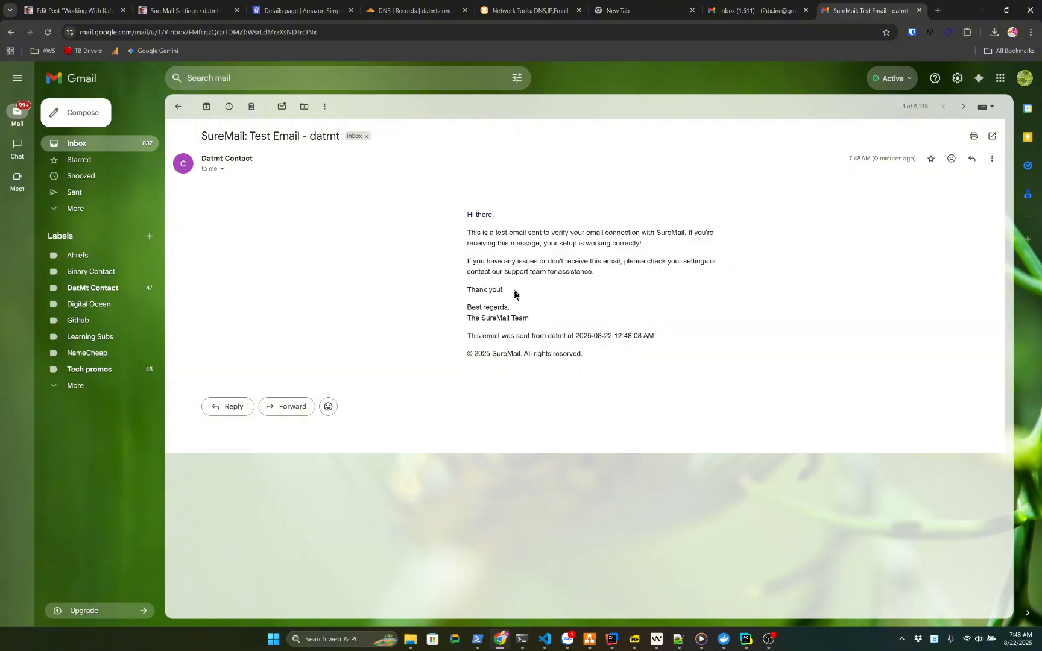
pyautogui.moveTo(497, 233); pyautogui.dragTo(490, 253)
pyautogui.click(222, 169)
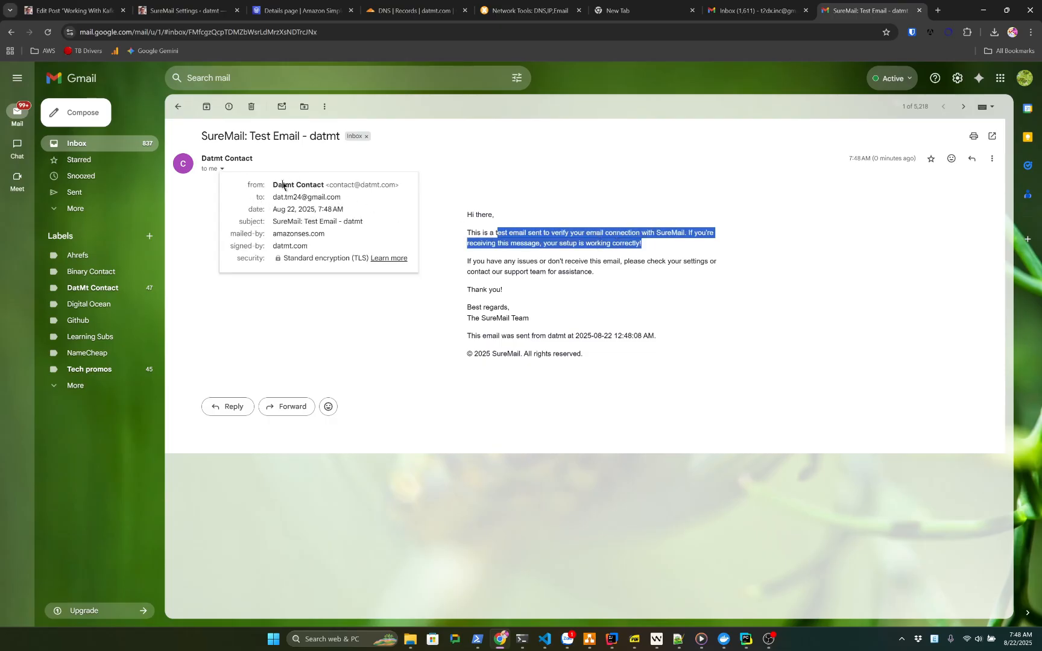
pyautogui.moveTo(271, 186); pyautogui.dragTo(363, 184)
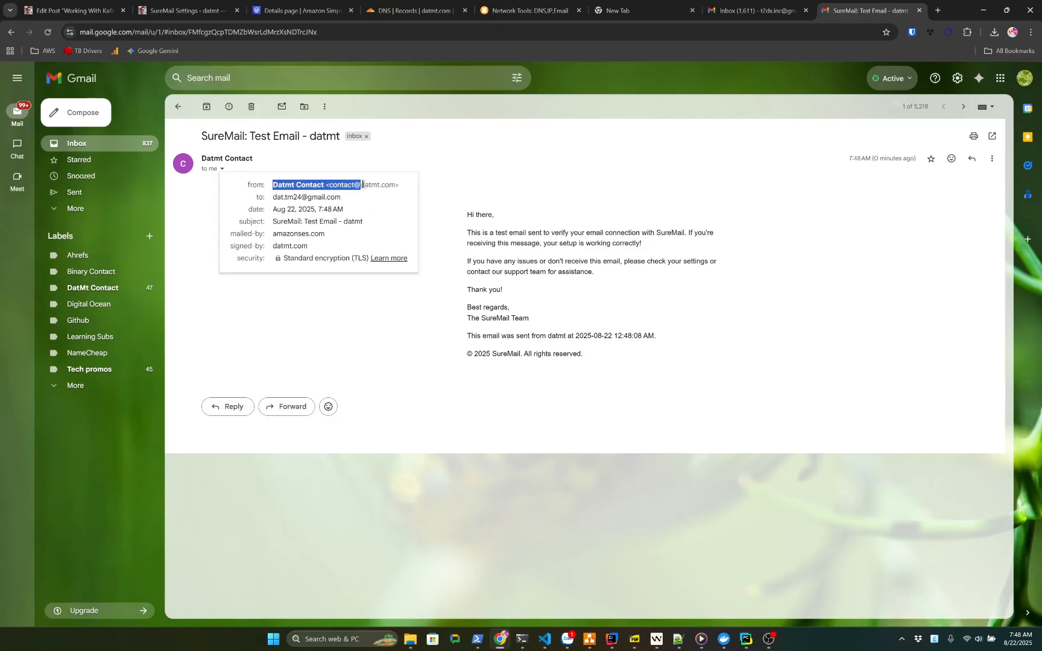
pyautogui.click(334, 187)
pyautogui.moveTo(339, 185)
pyautogui.mouseDown()
pyautogui.moveTo(386, 187)
pyautogui.moveTo(337, 186)
pyautogui.mouseUp()
pyautogui.click(374, 185)
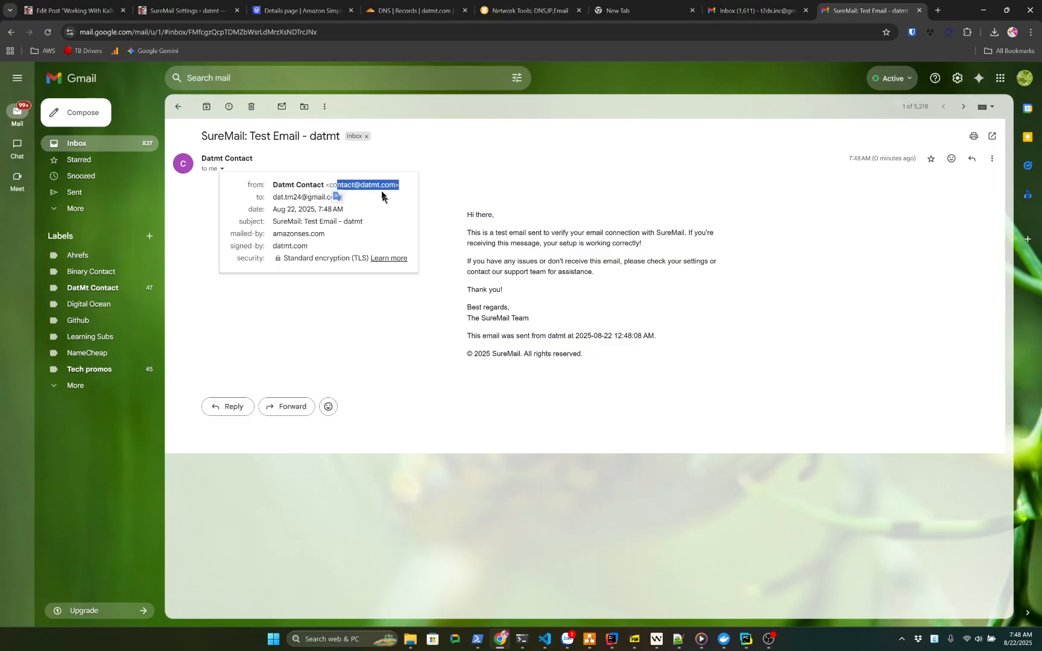
pyautogui.click(341, 182)
pyautogui.click(403, 267)
pyautogui.click(372, 361)
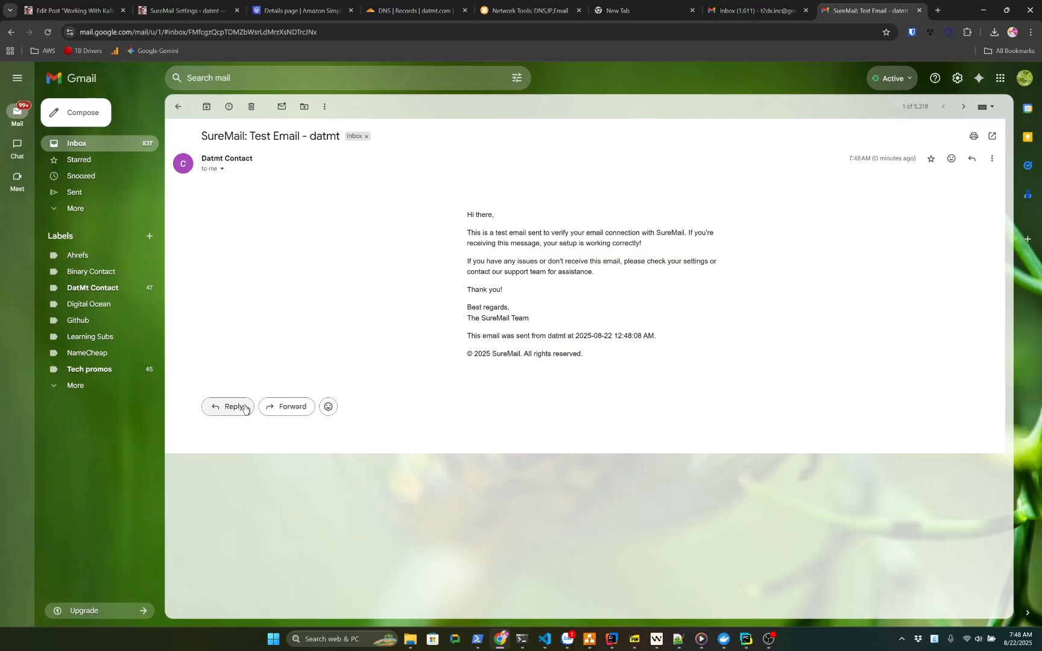
pyautogui.click(224, 406)
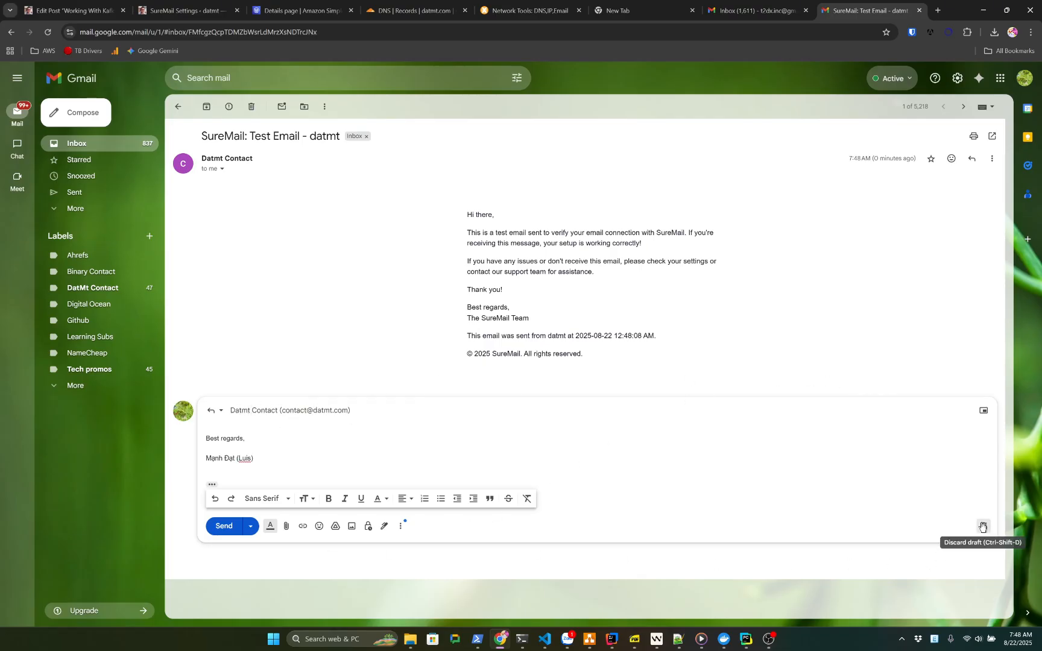
pyautogui.click(984, 526)
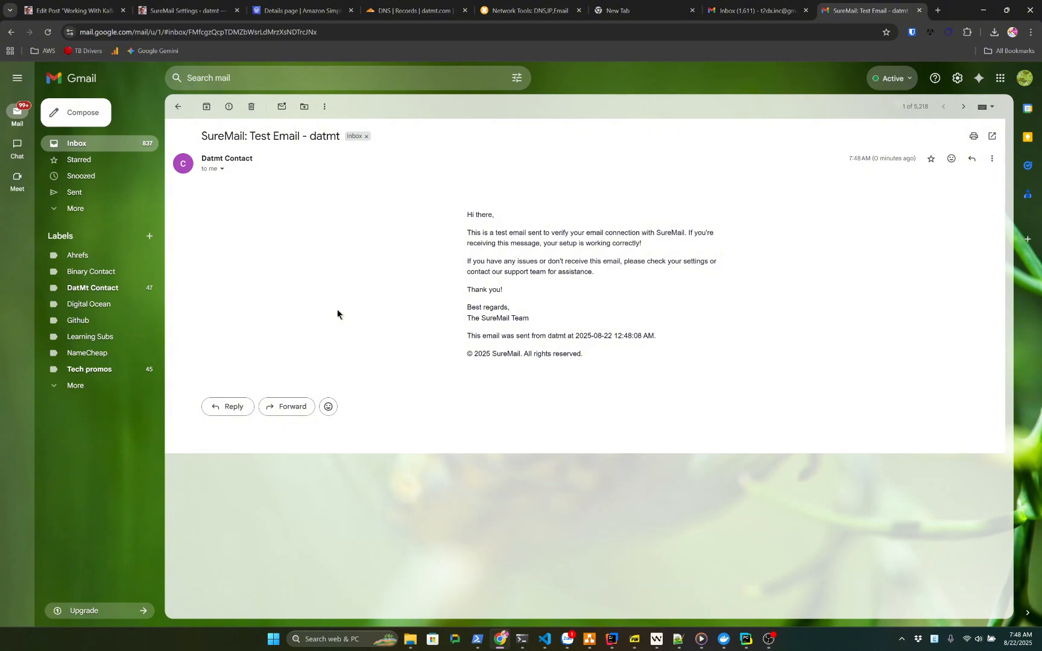